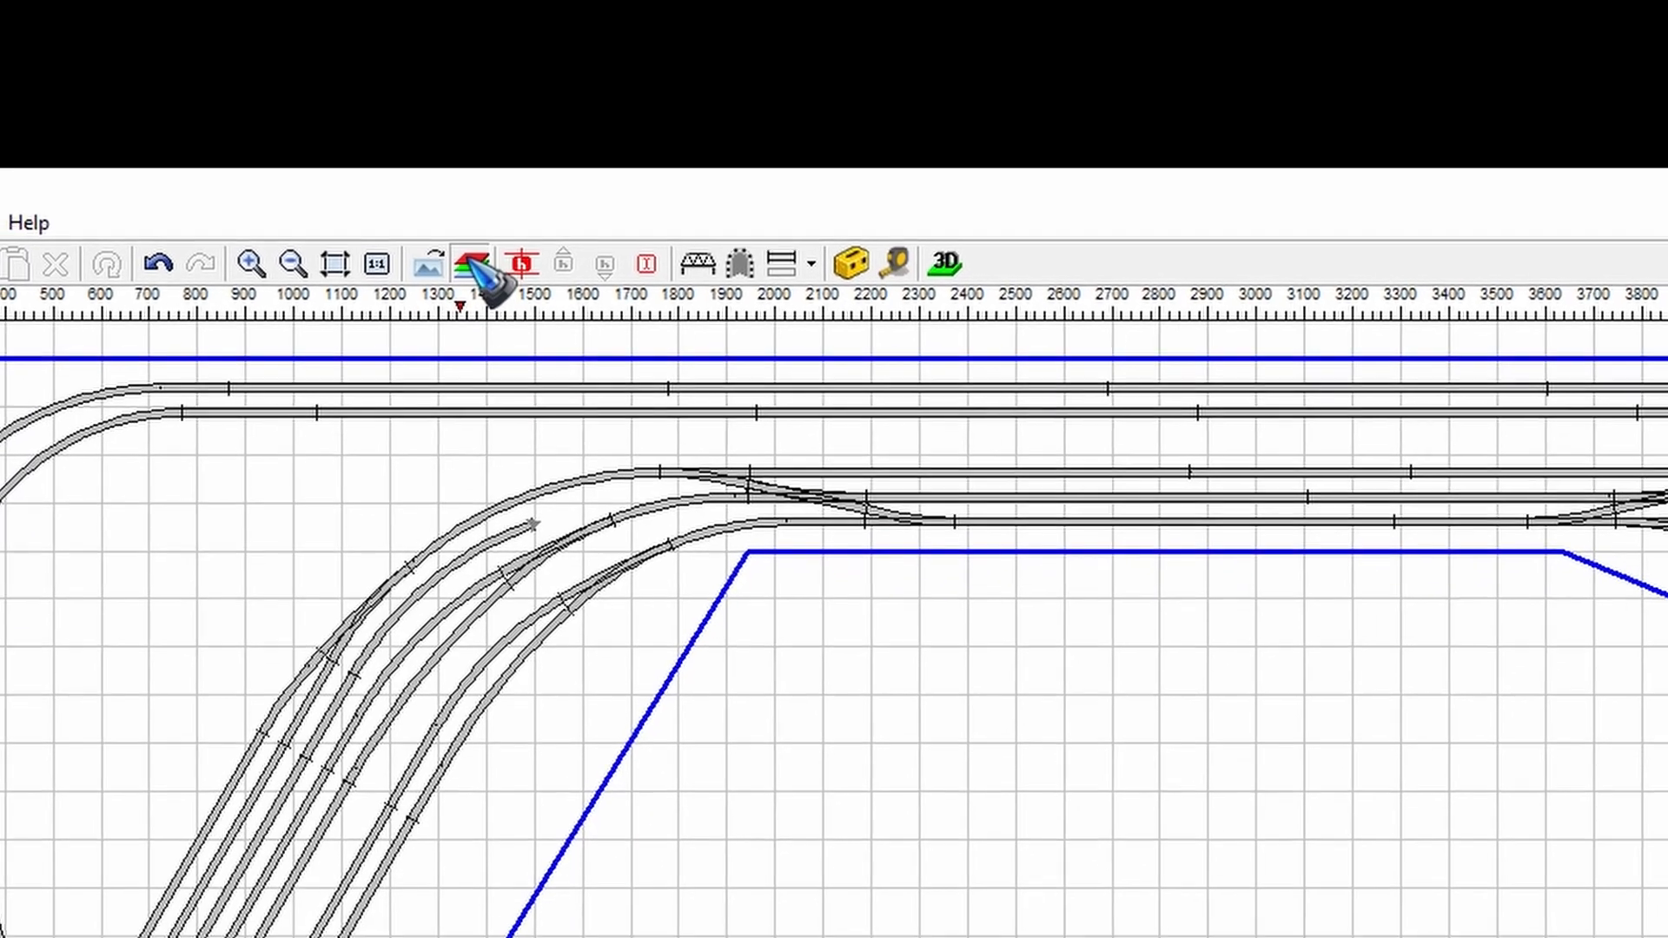
- Open the layer list of the Layers_01 layout and hide the Upper Level layer
left_click(469, 282)
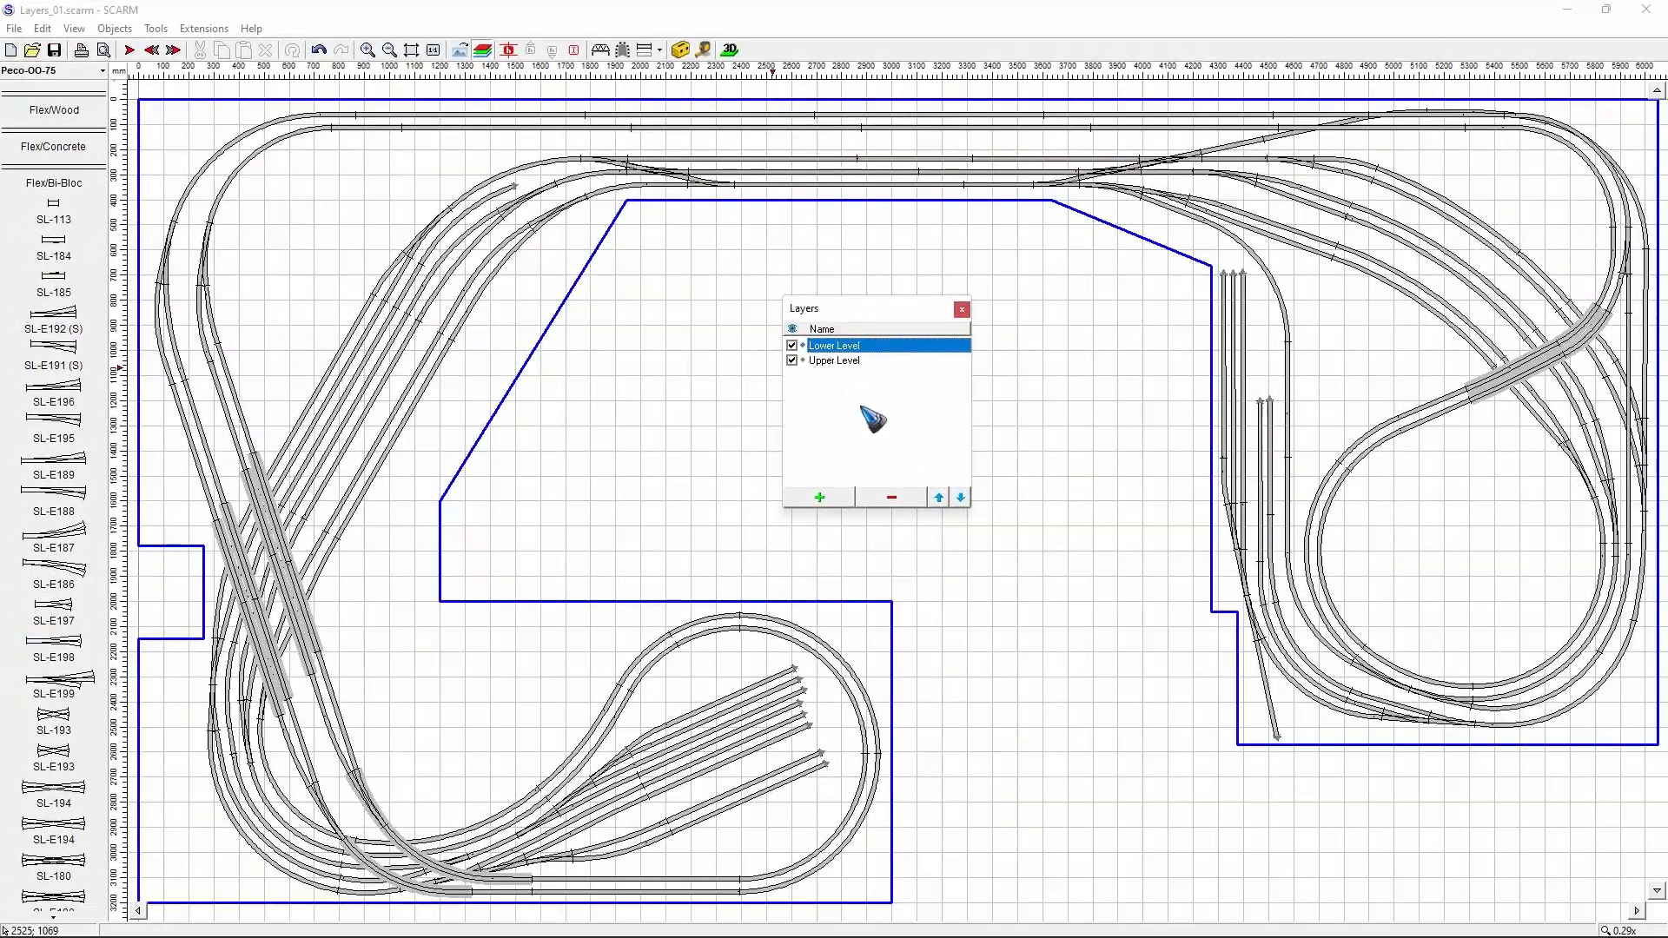
left_click(791, 360)
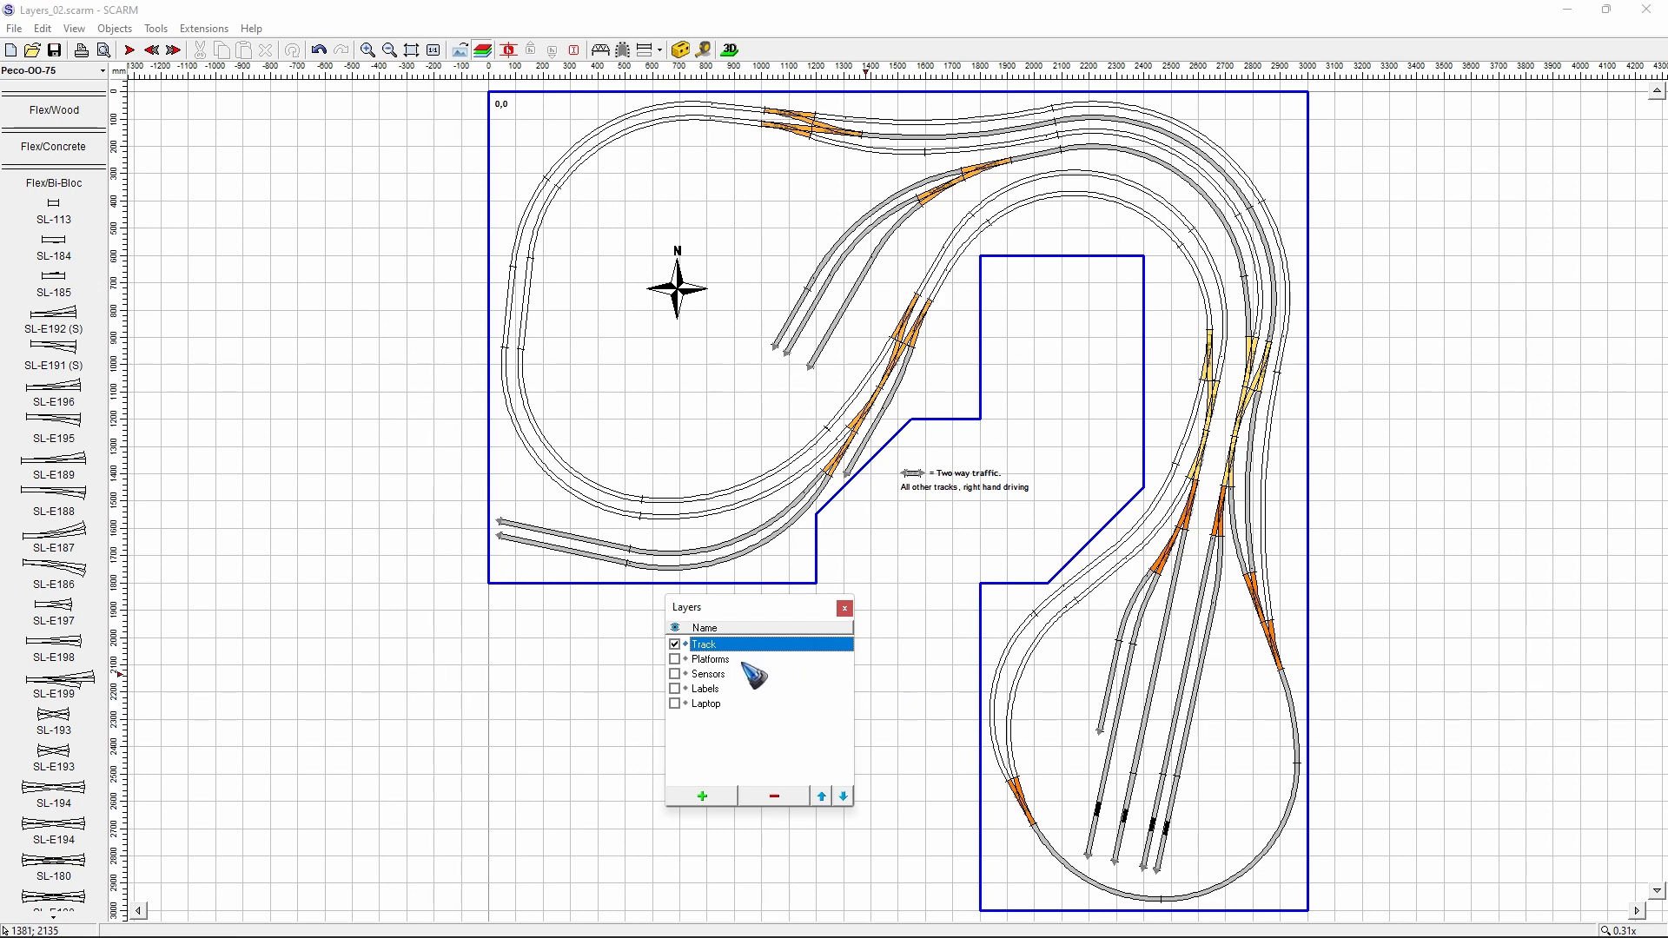
- Make the Sensors, Labels, Laptop and Platforms layers of the Layers_02 layout visible
left_click(674, 674)
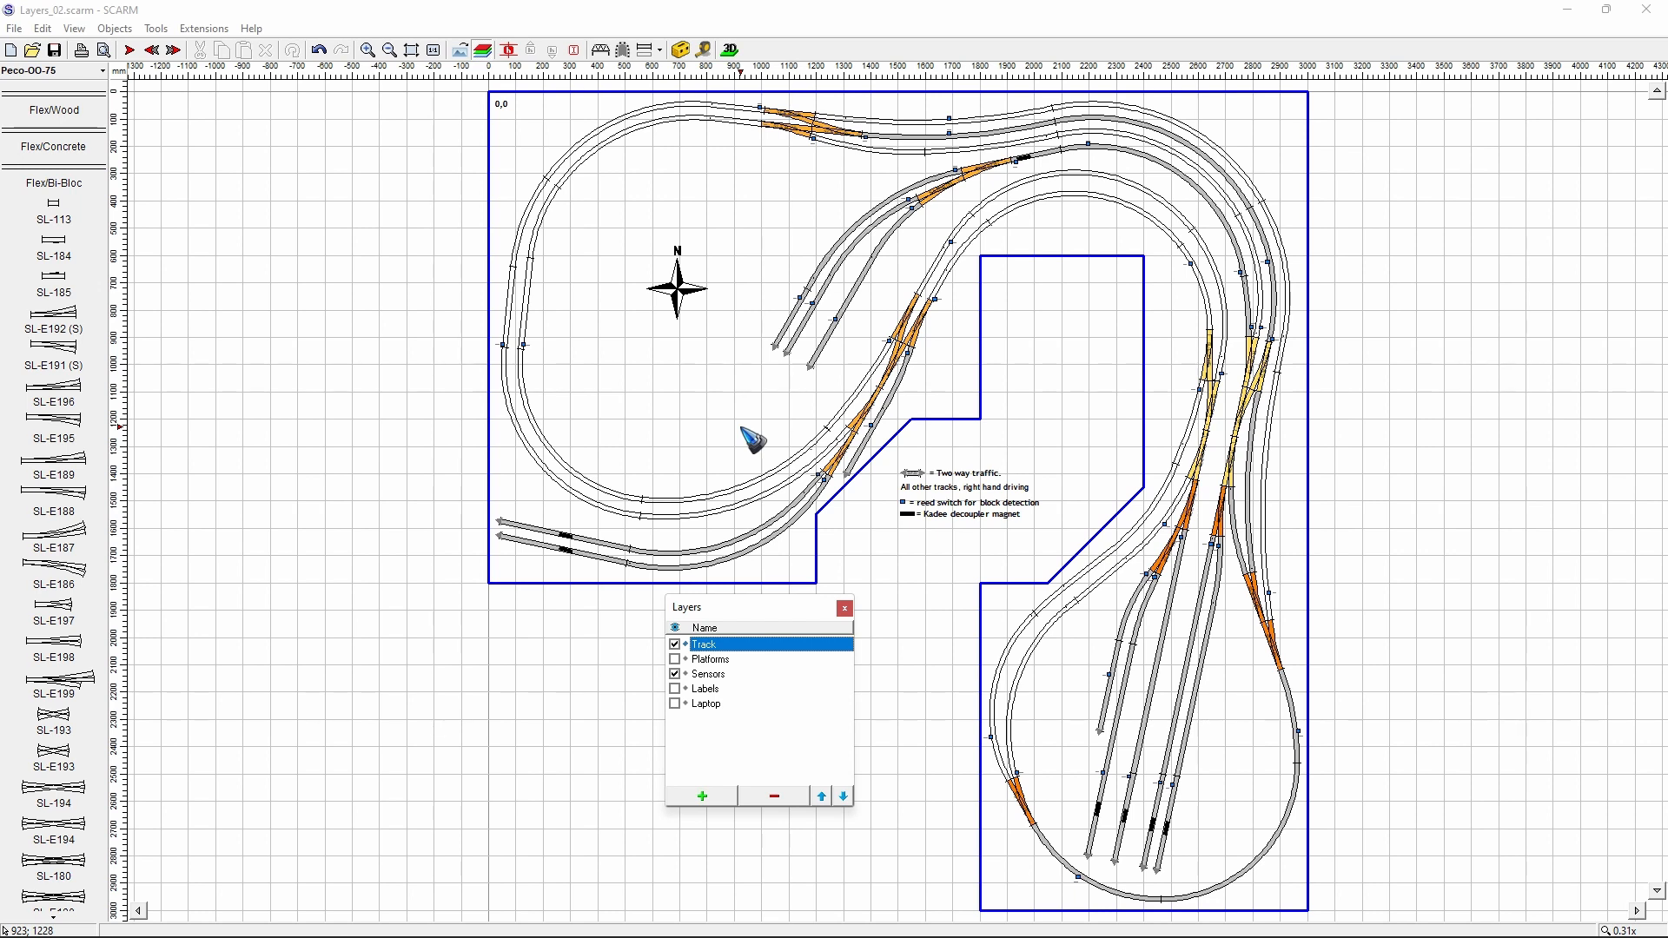
left_click(675, 689)
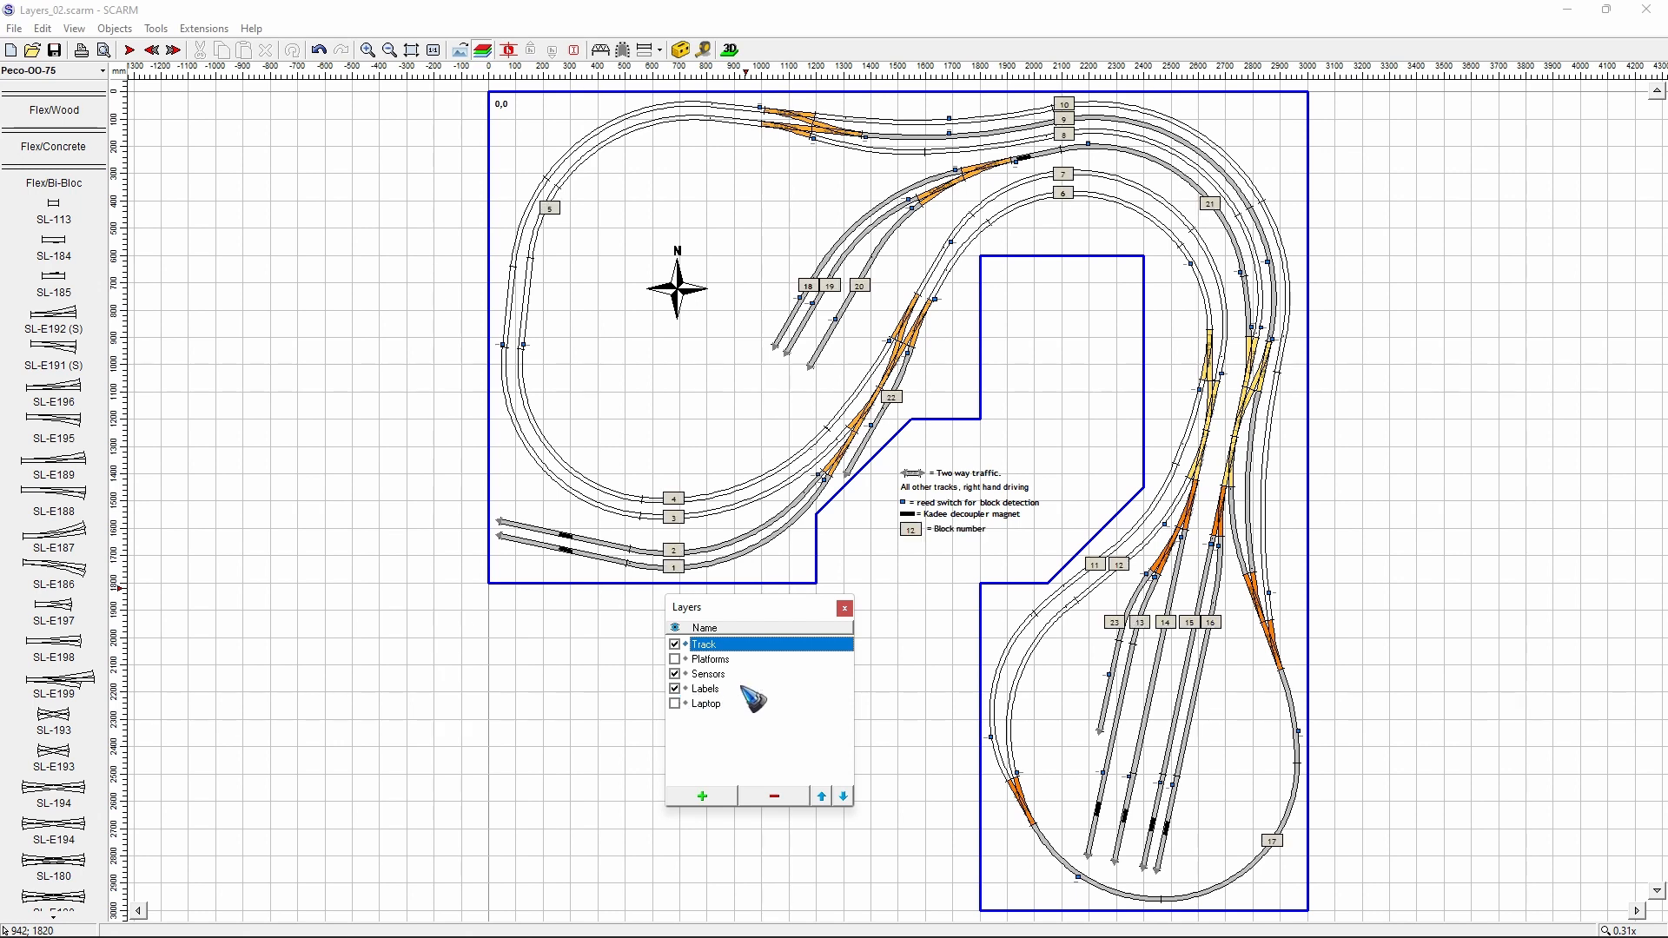
left_click(675, 704)
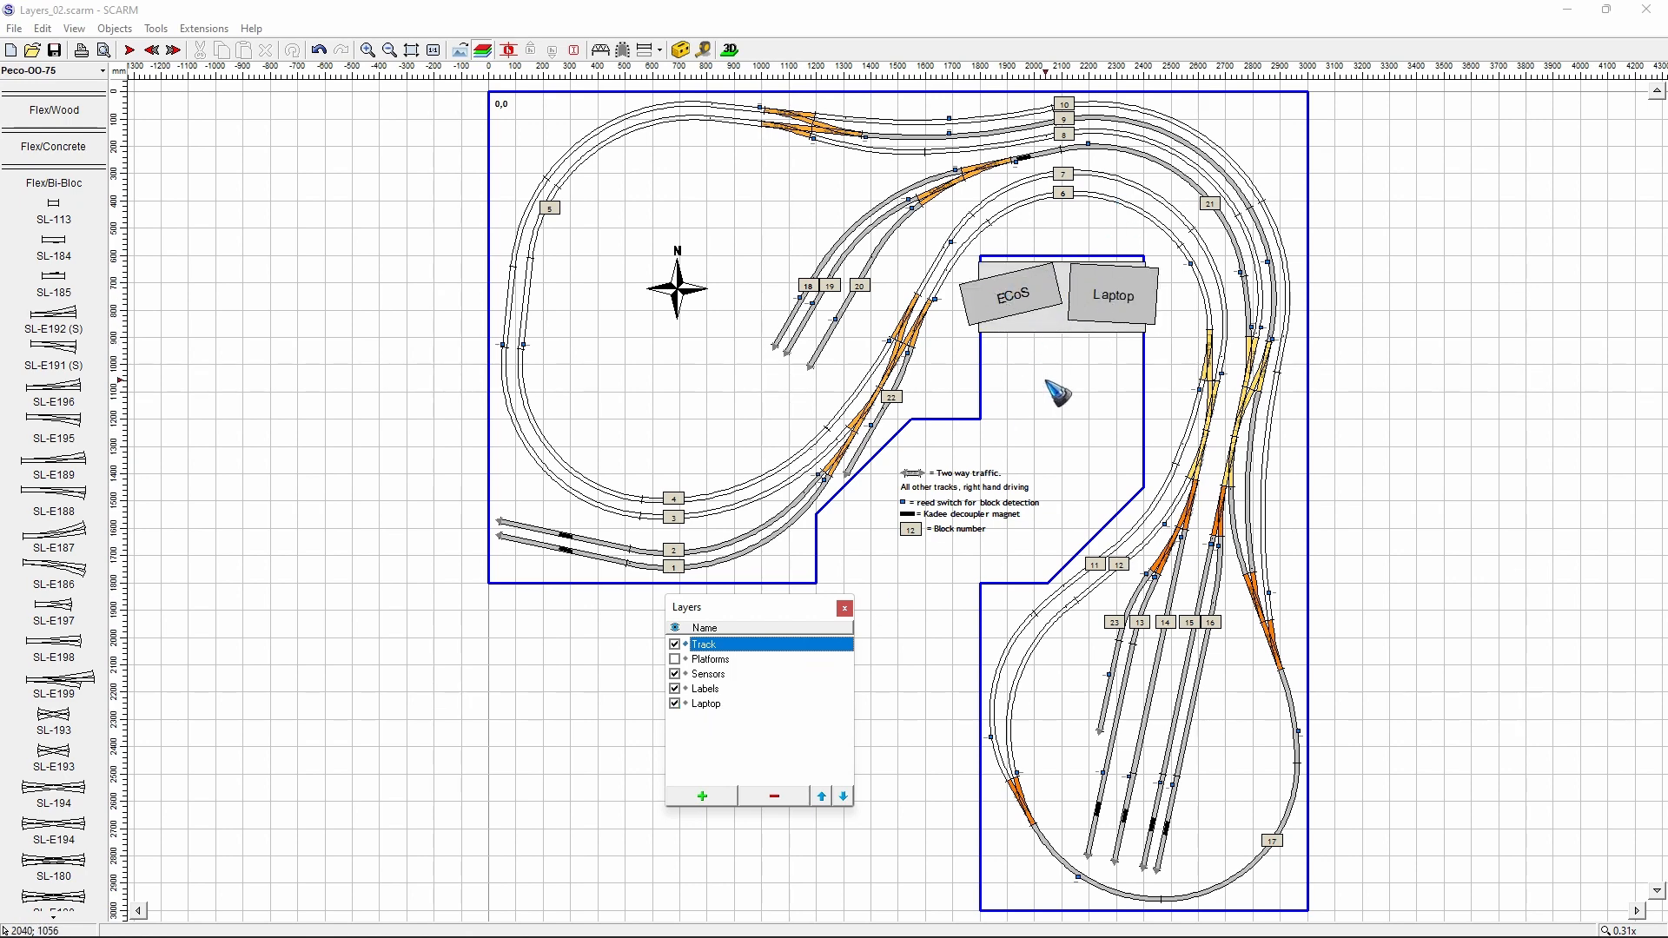
left_click(675, 659)
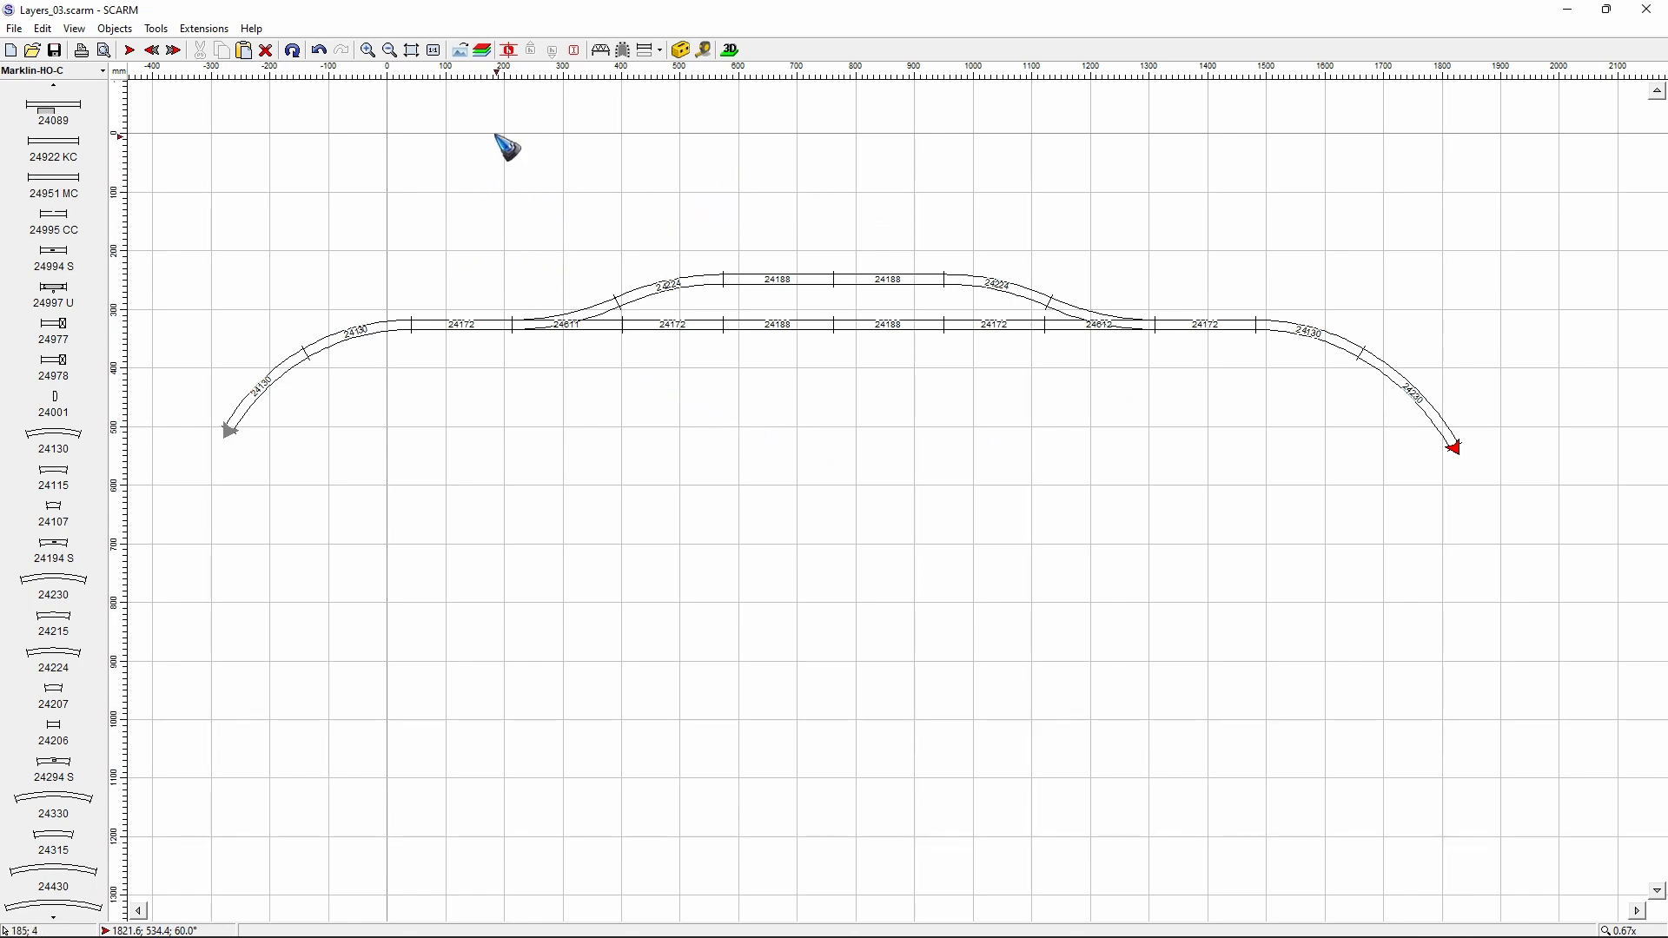
- Open the layer list of Layers_03 and make Layer 1 active, toggling Layer 0 off and on to check its contents
left_click(484, 52)
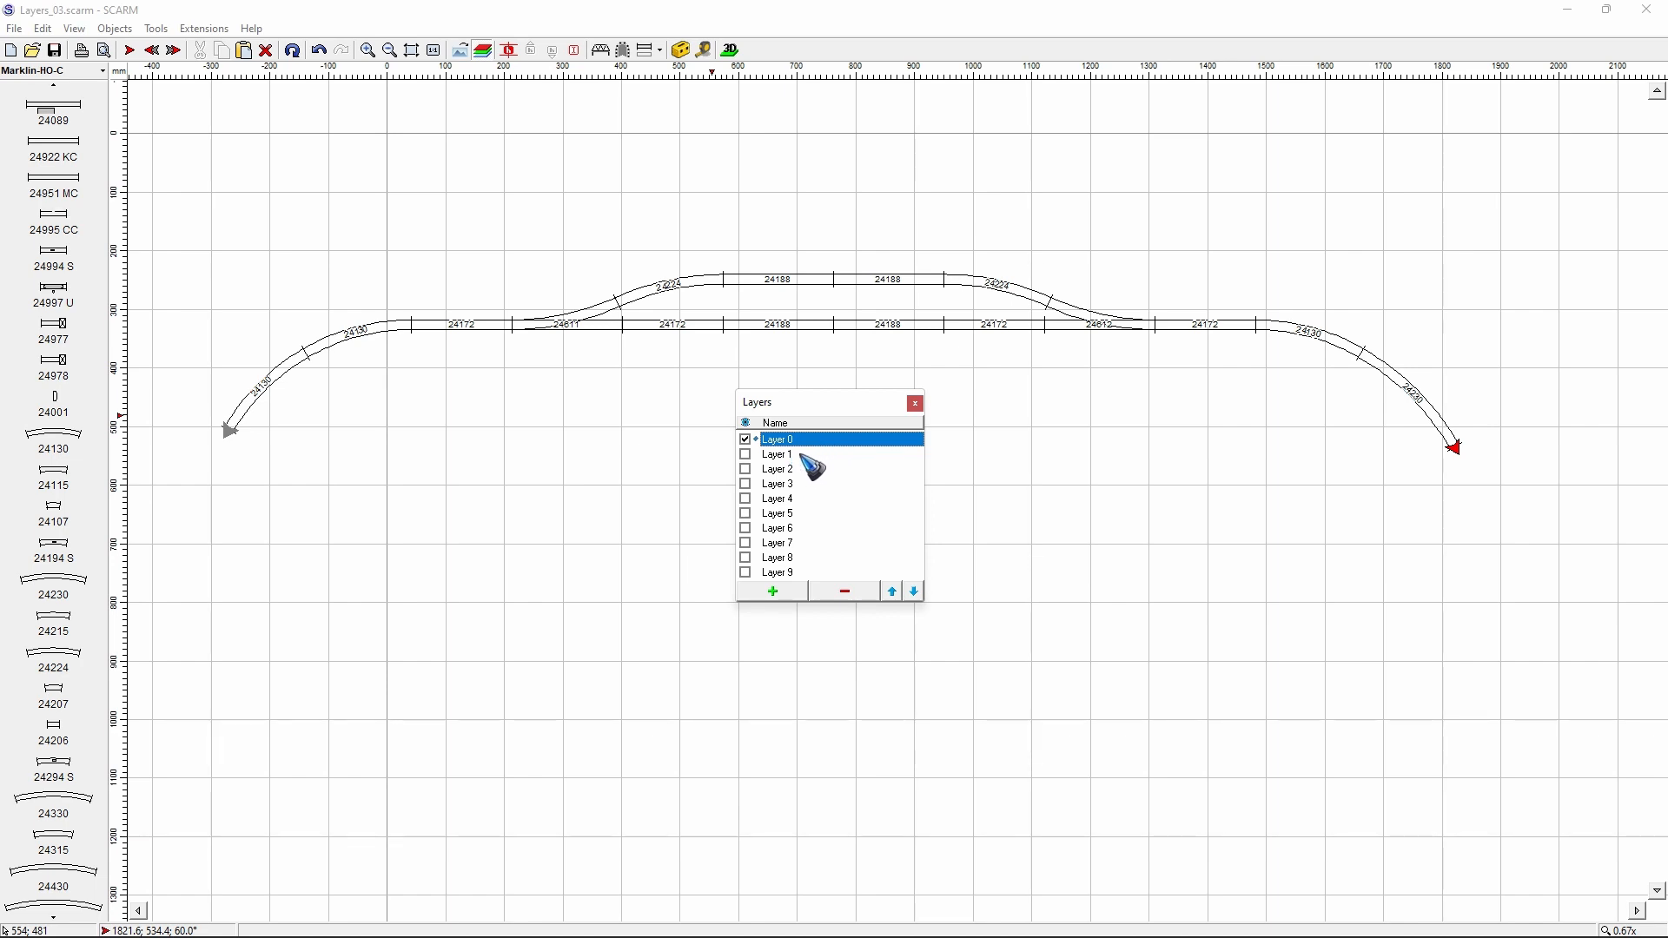
left_click(806, 454)
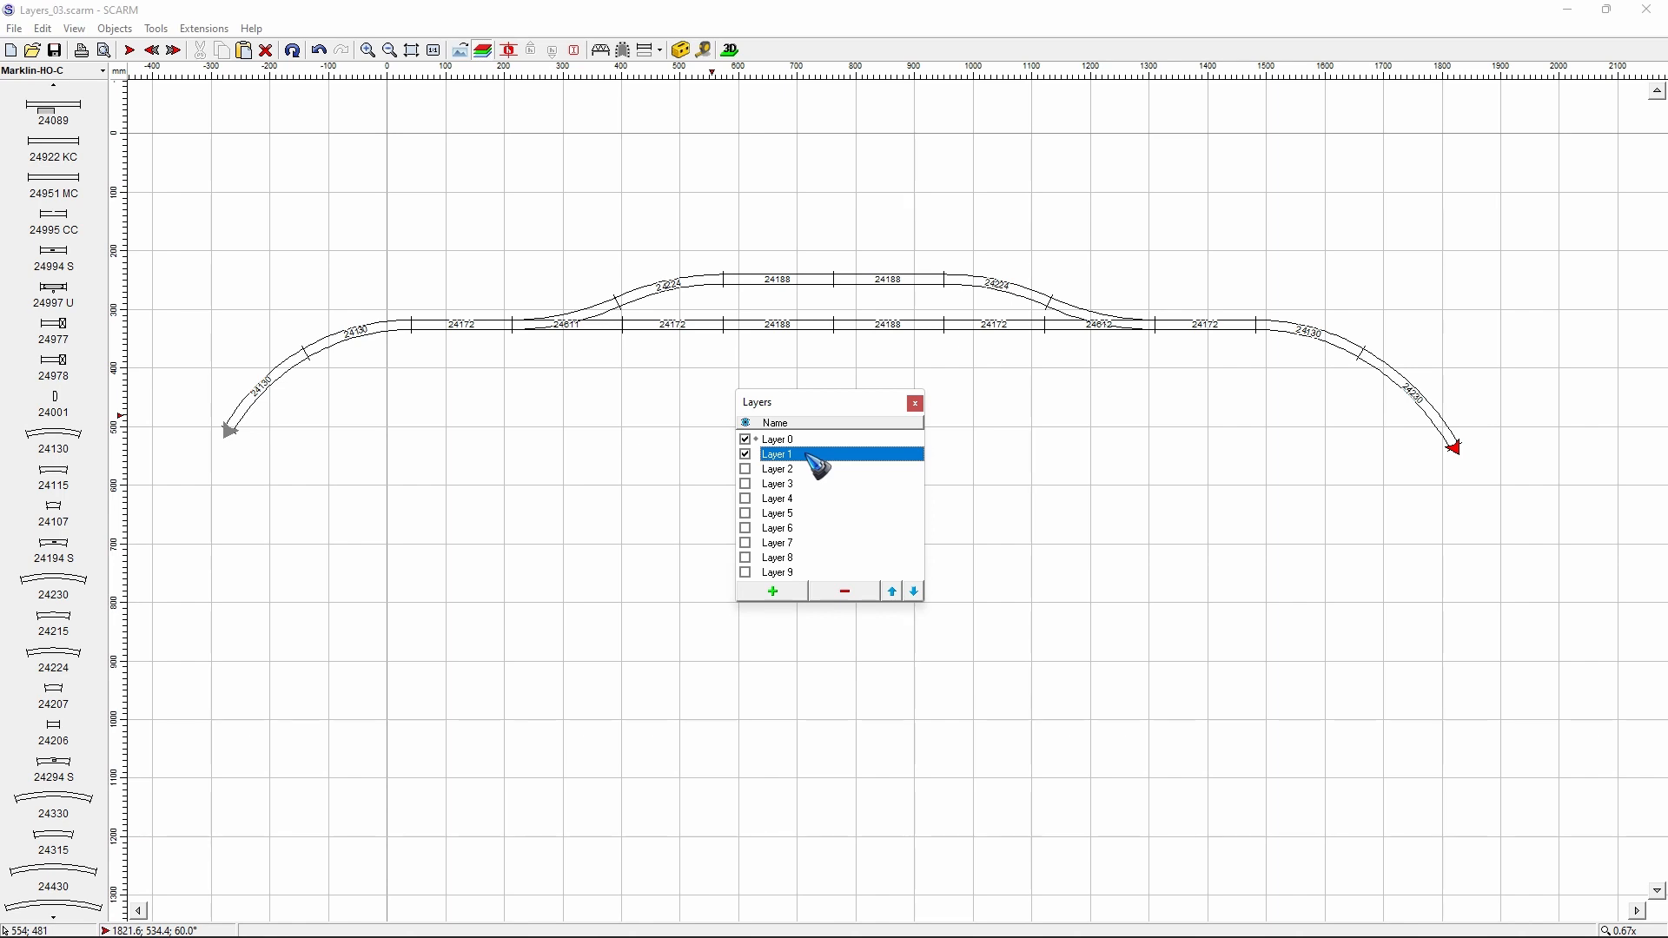
left_click(745, 440)
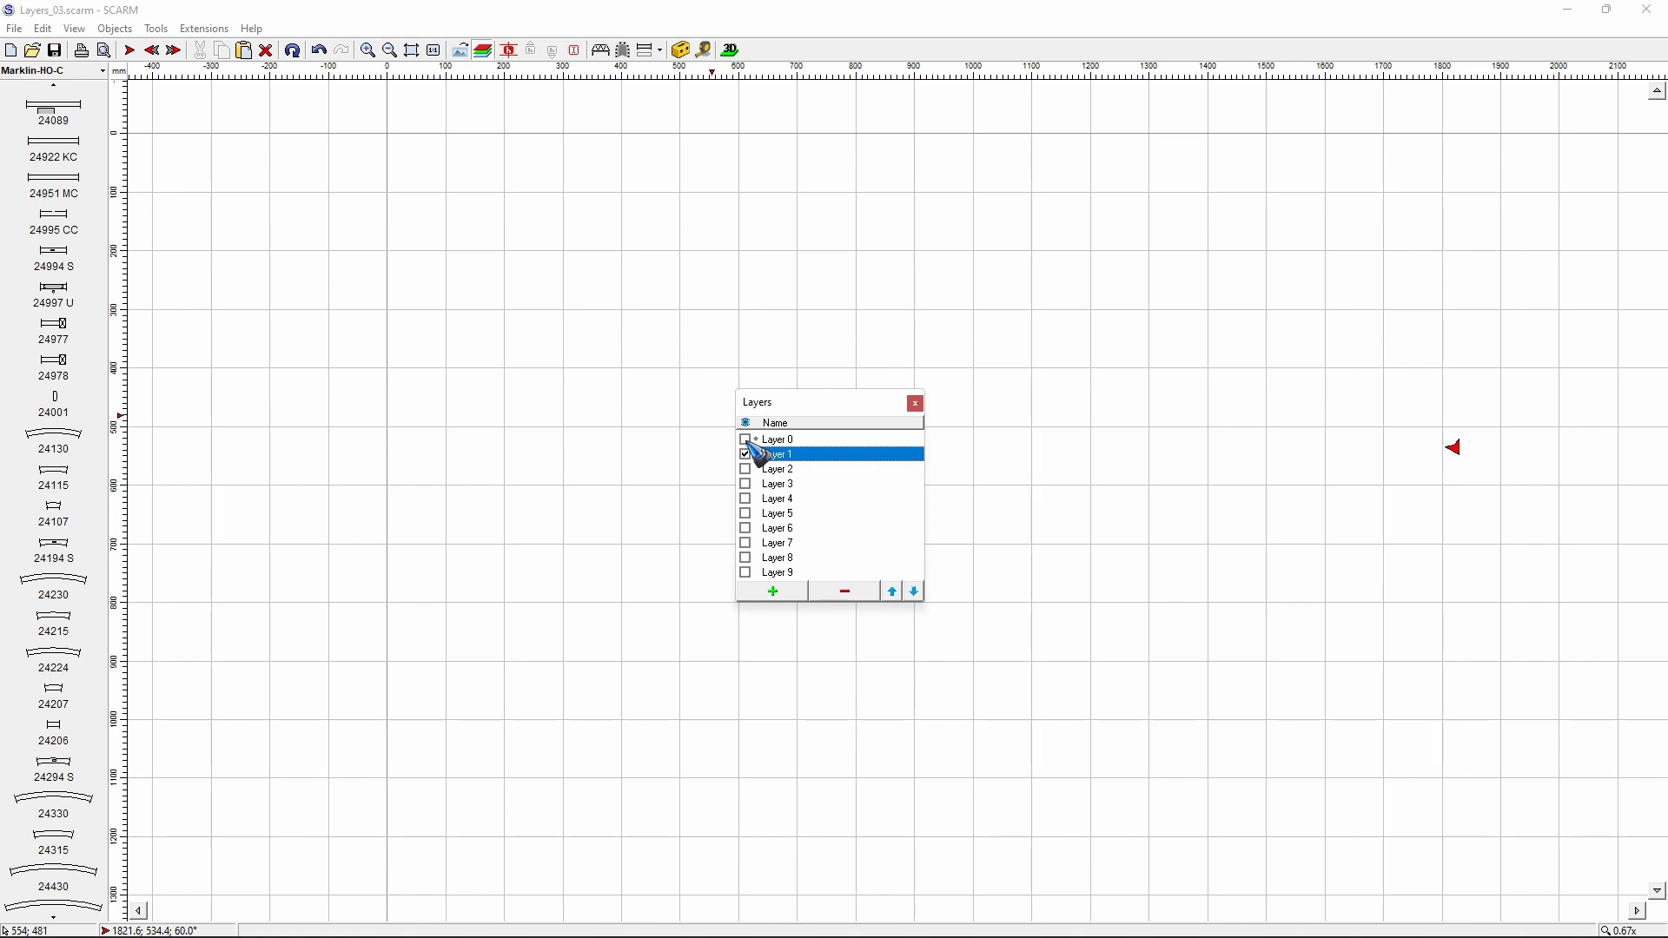
left_click(746, 441)
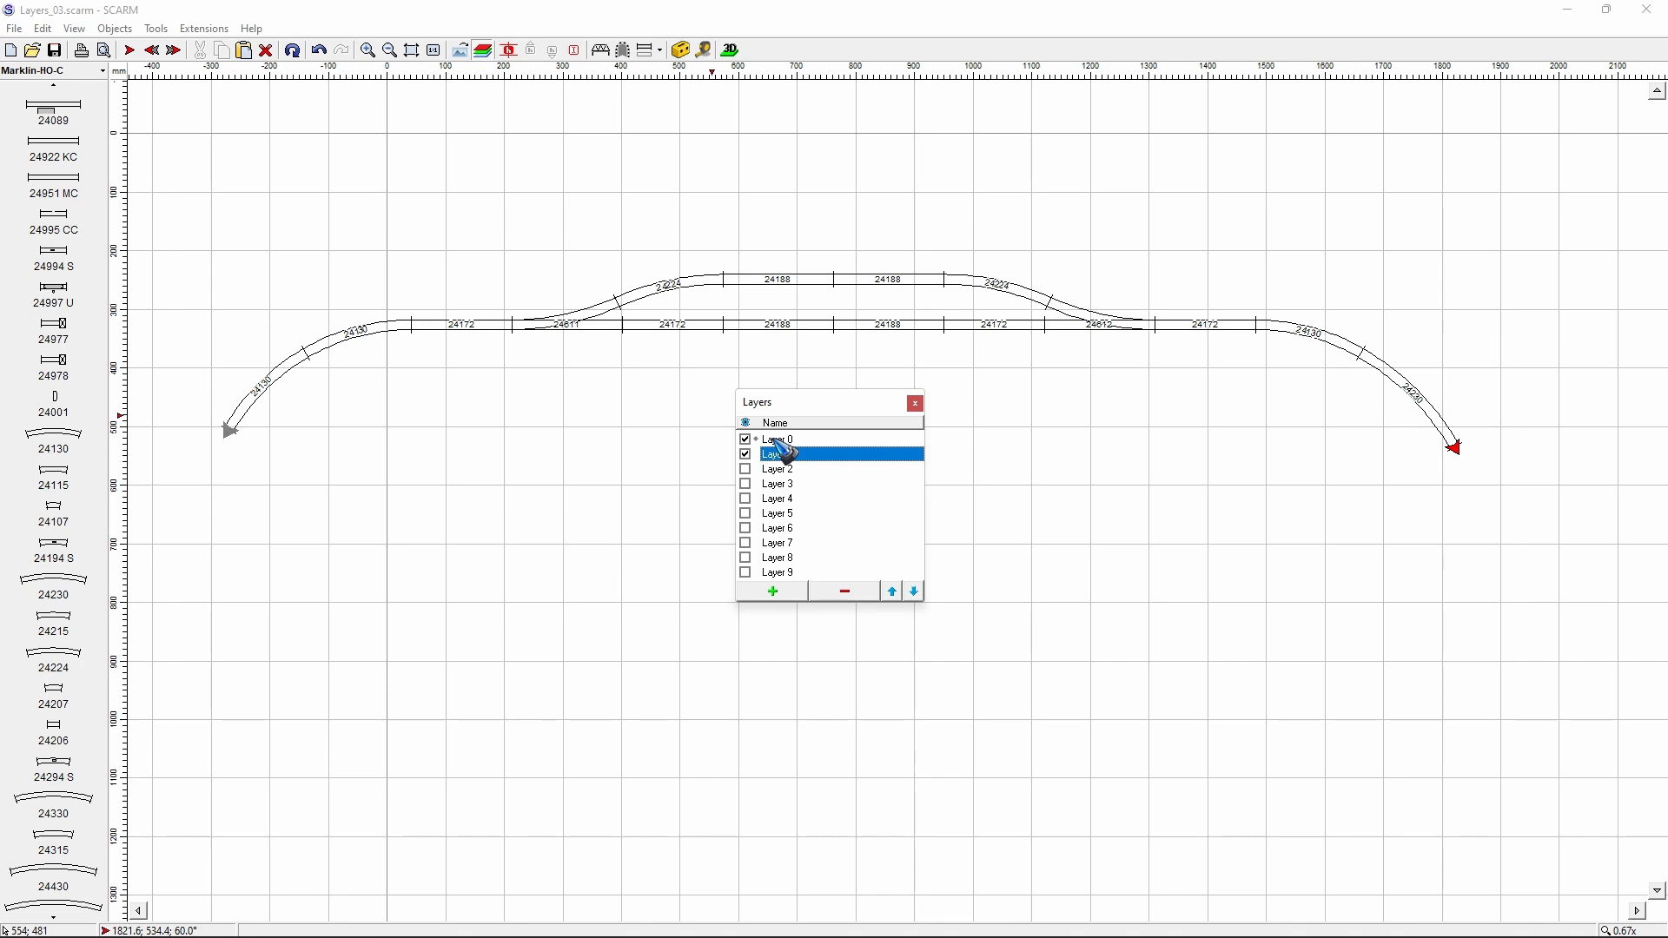
- Copy the first 24188 straight of the upper passing track onto Layer 1 and hide Layer 0
left_click(771, 290)
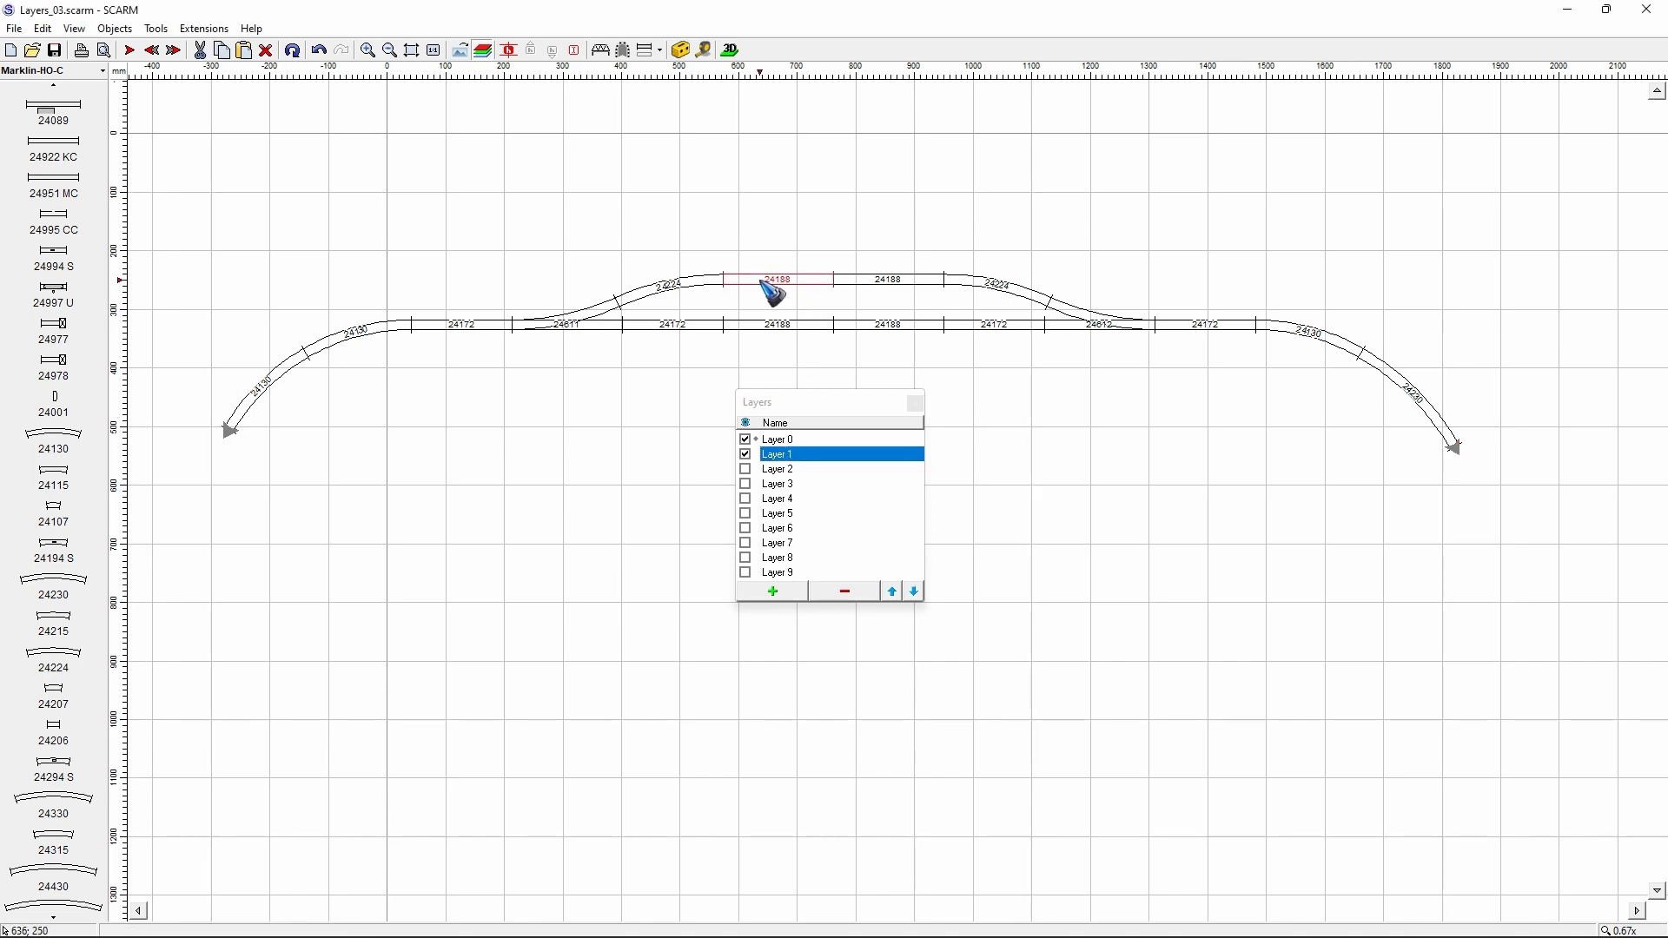
key("ctrl+m")
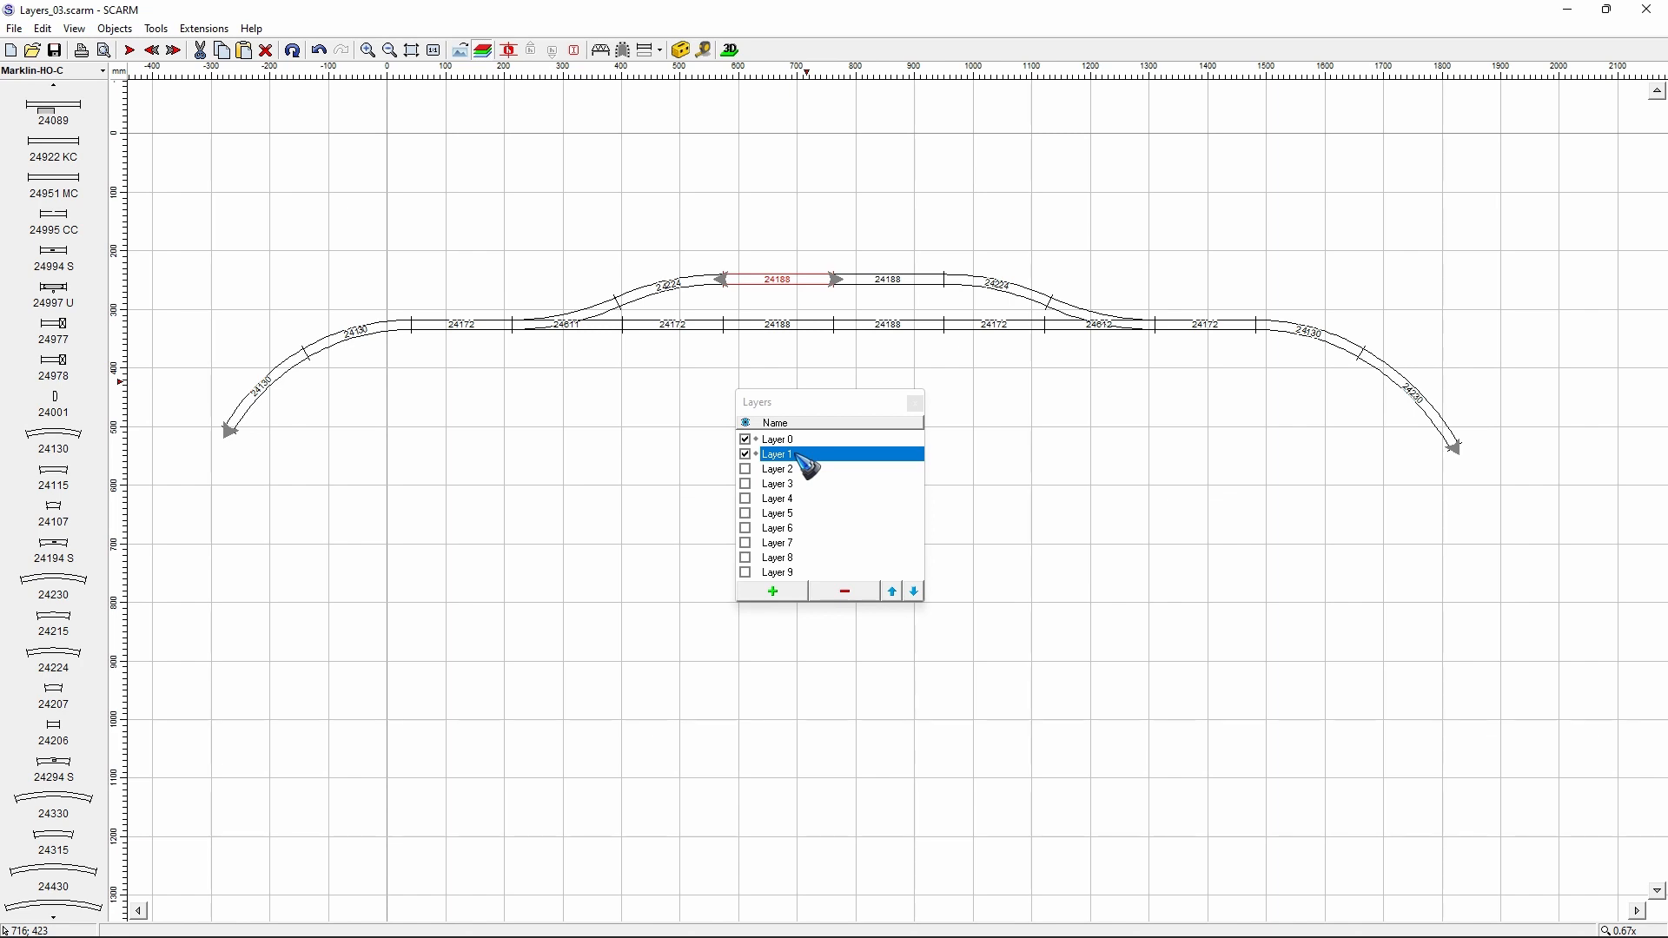
left_click(747, 440)
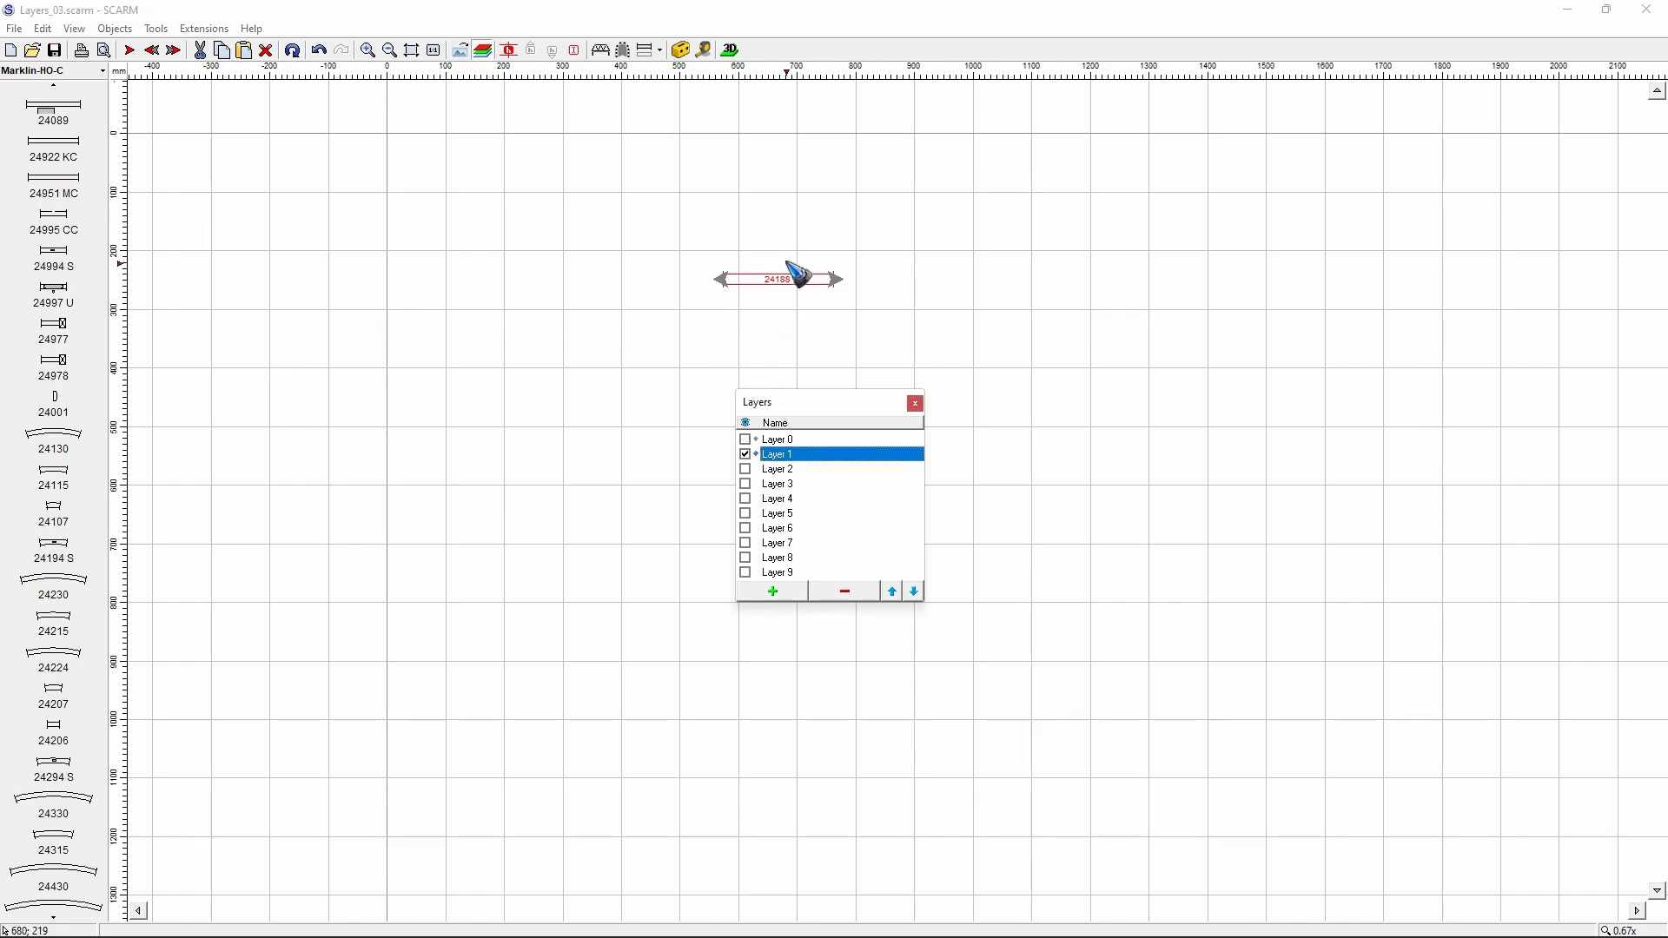
- Add a 24612 turnout on Layer 1, joined by its curved branch to the left end of the 24188 straight
left_click(720, 281)
scroll(70, 473, "down", 10)
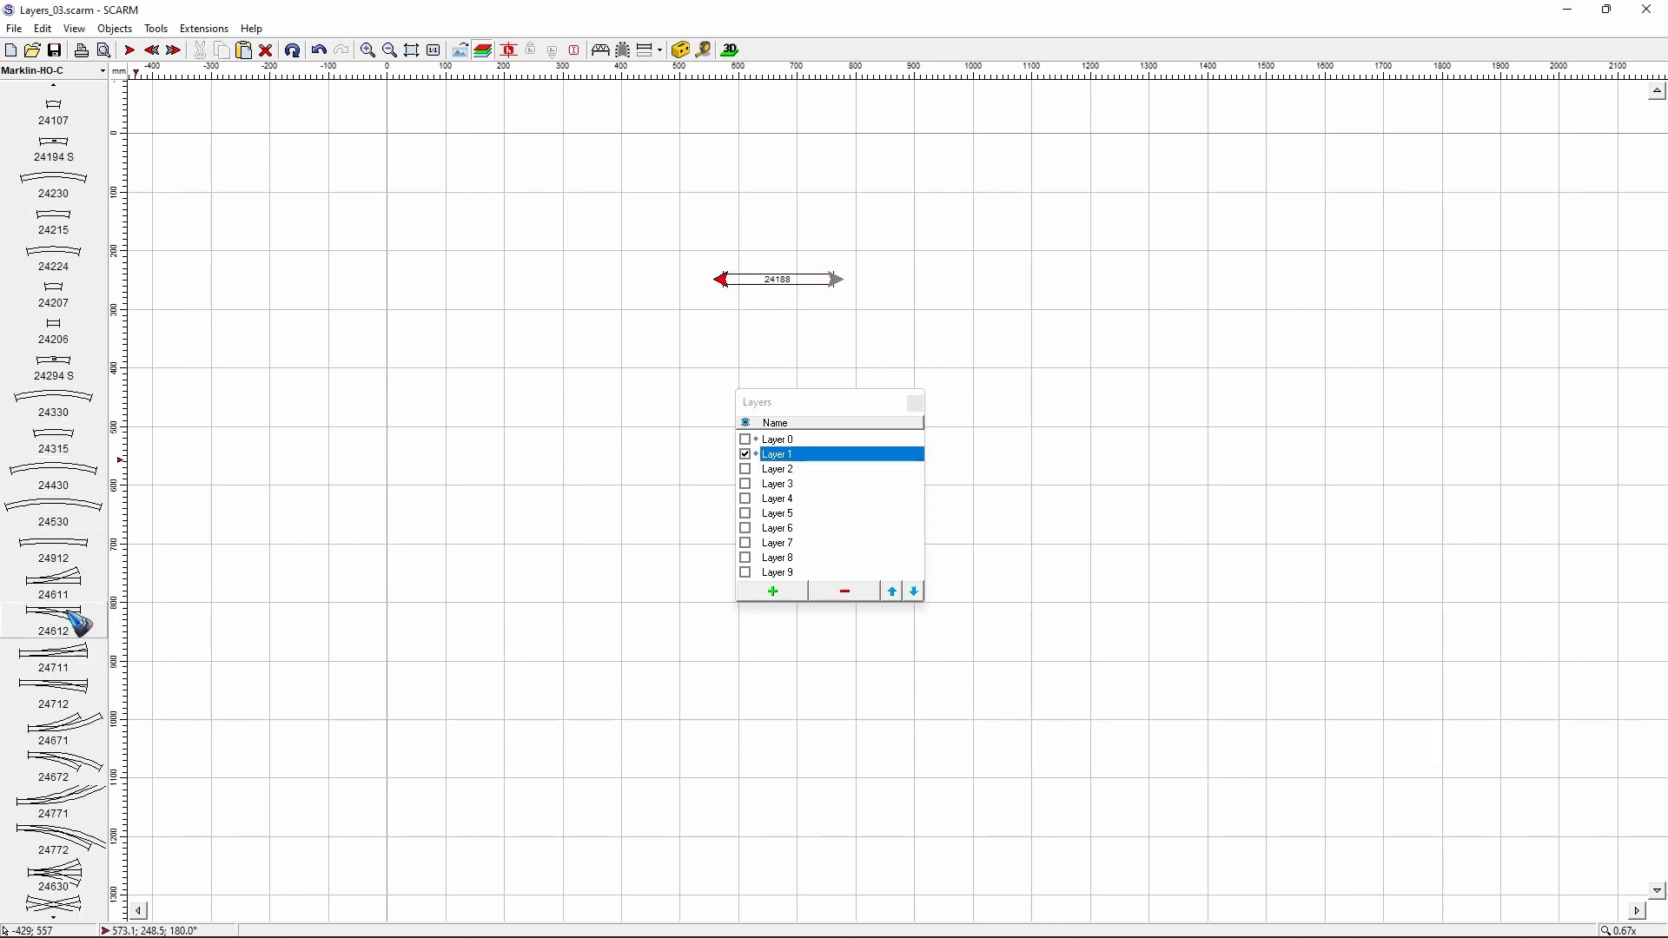
mouse_move(86, 618)
left_click(162, 613)
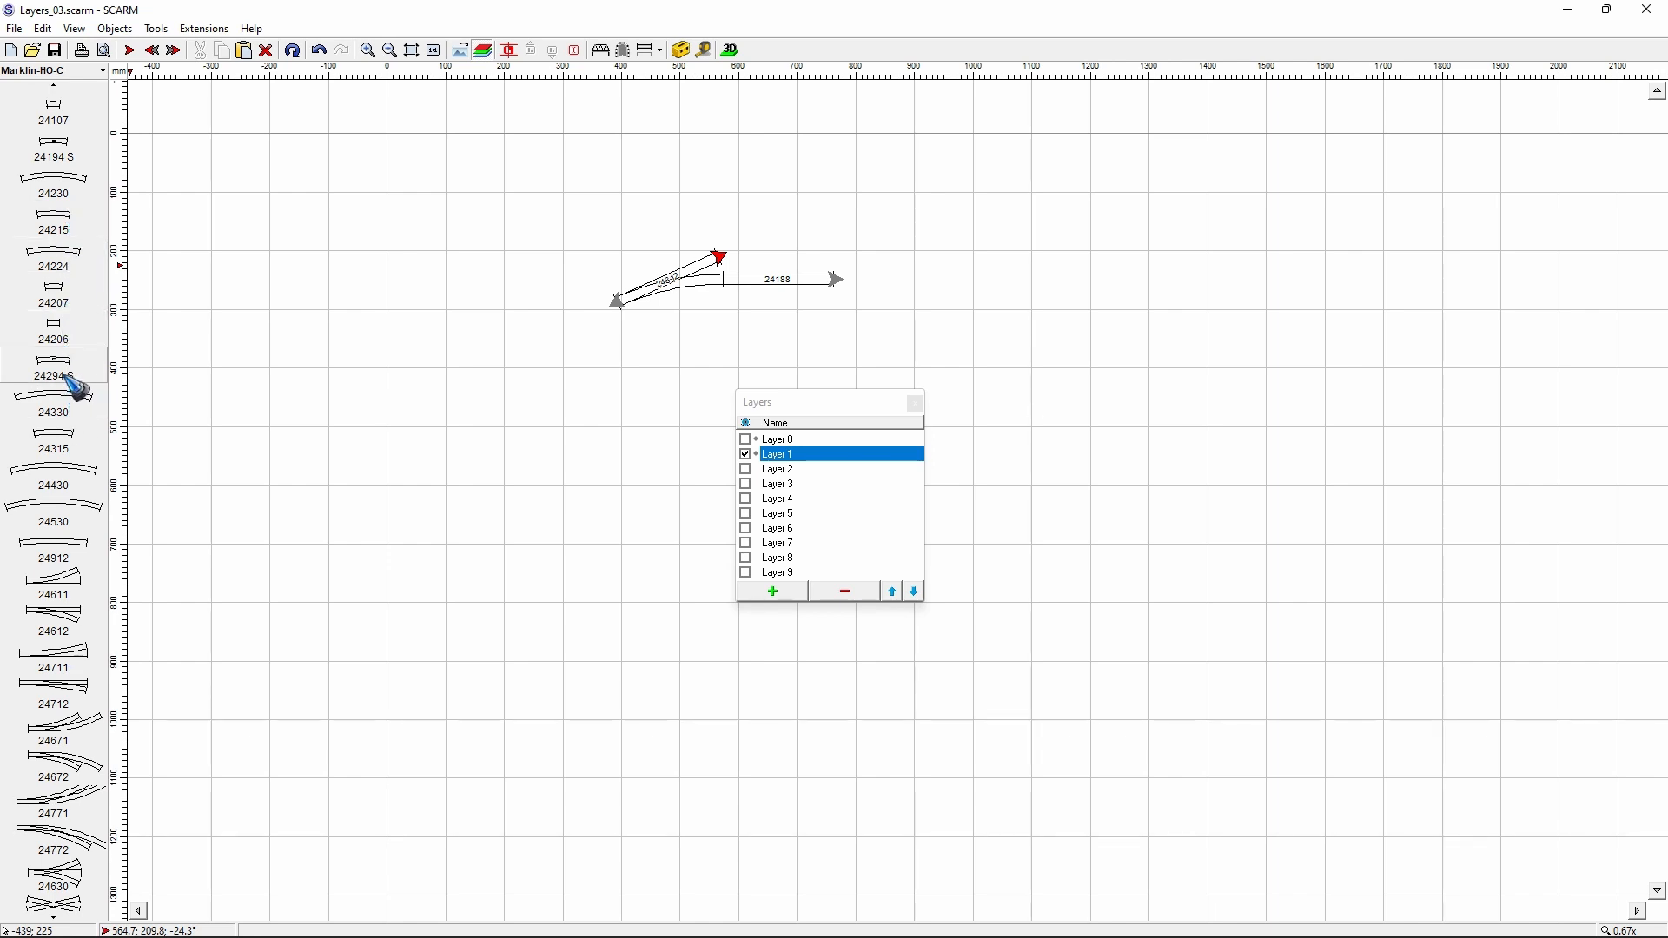
- Extend the turnout's straight branch with a 24224 curve followed by three 24188 straight tracks
left_click_drag(68, 261, 770, 280)
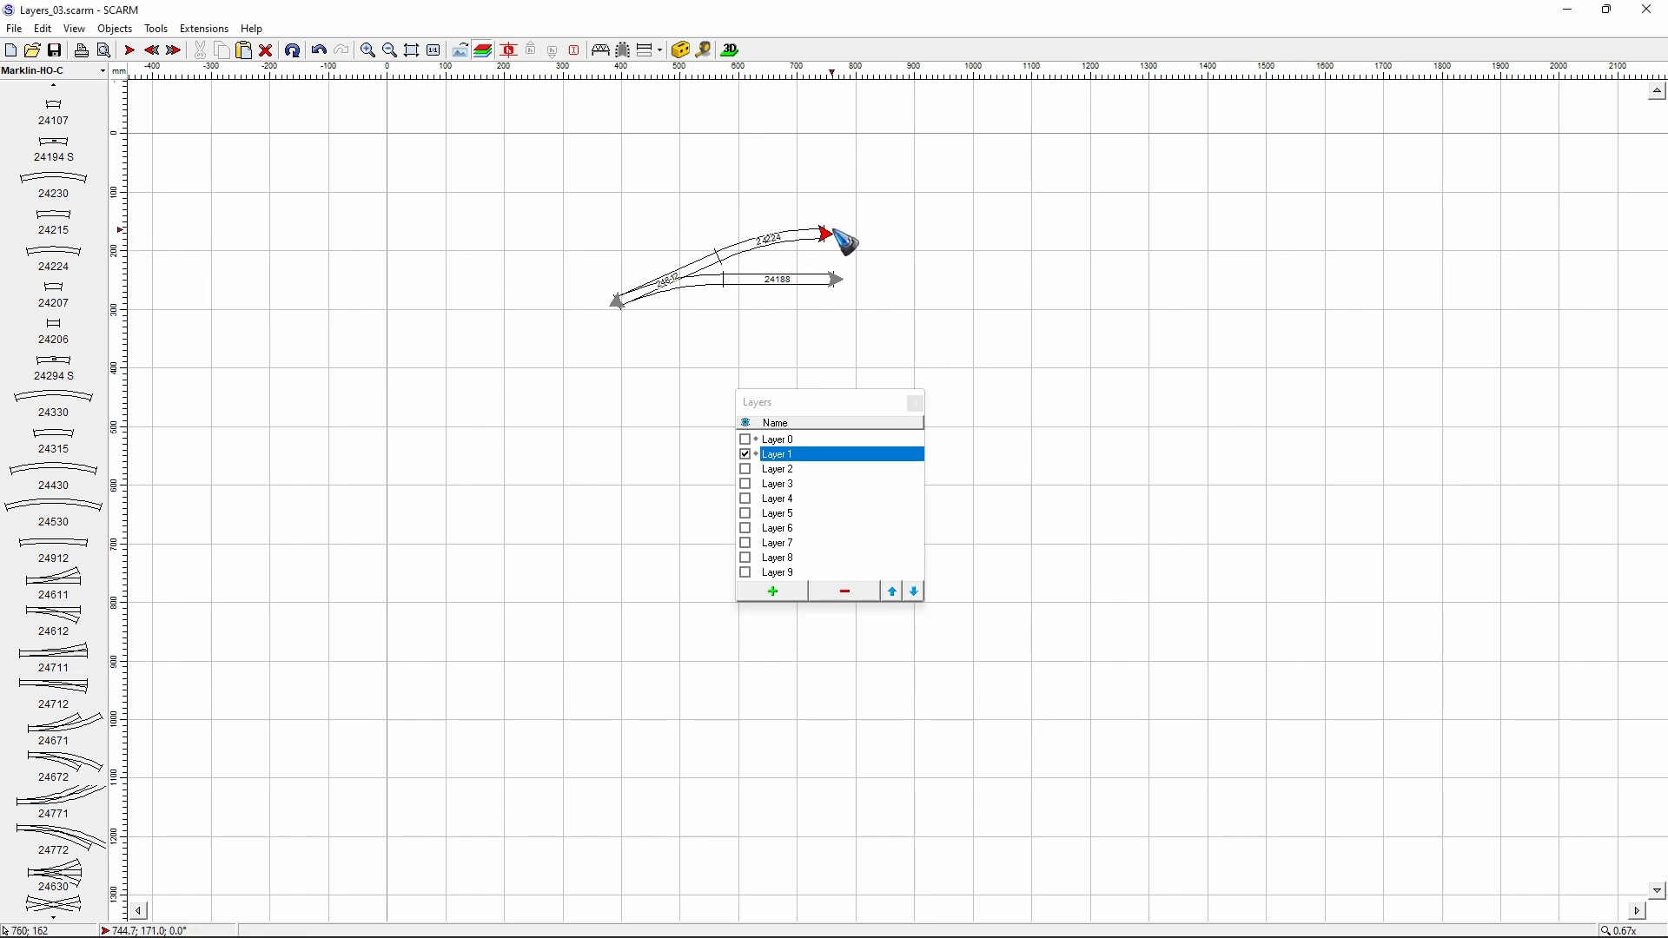
scroll(65, 279, "up", 5)
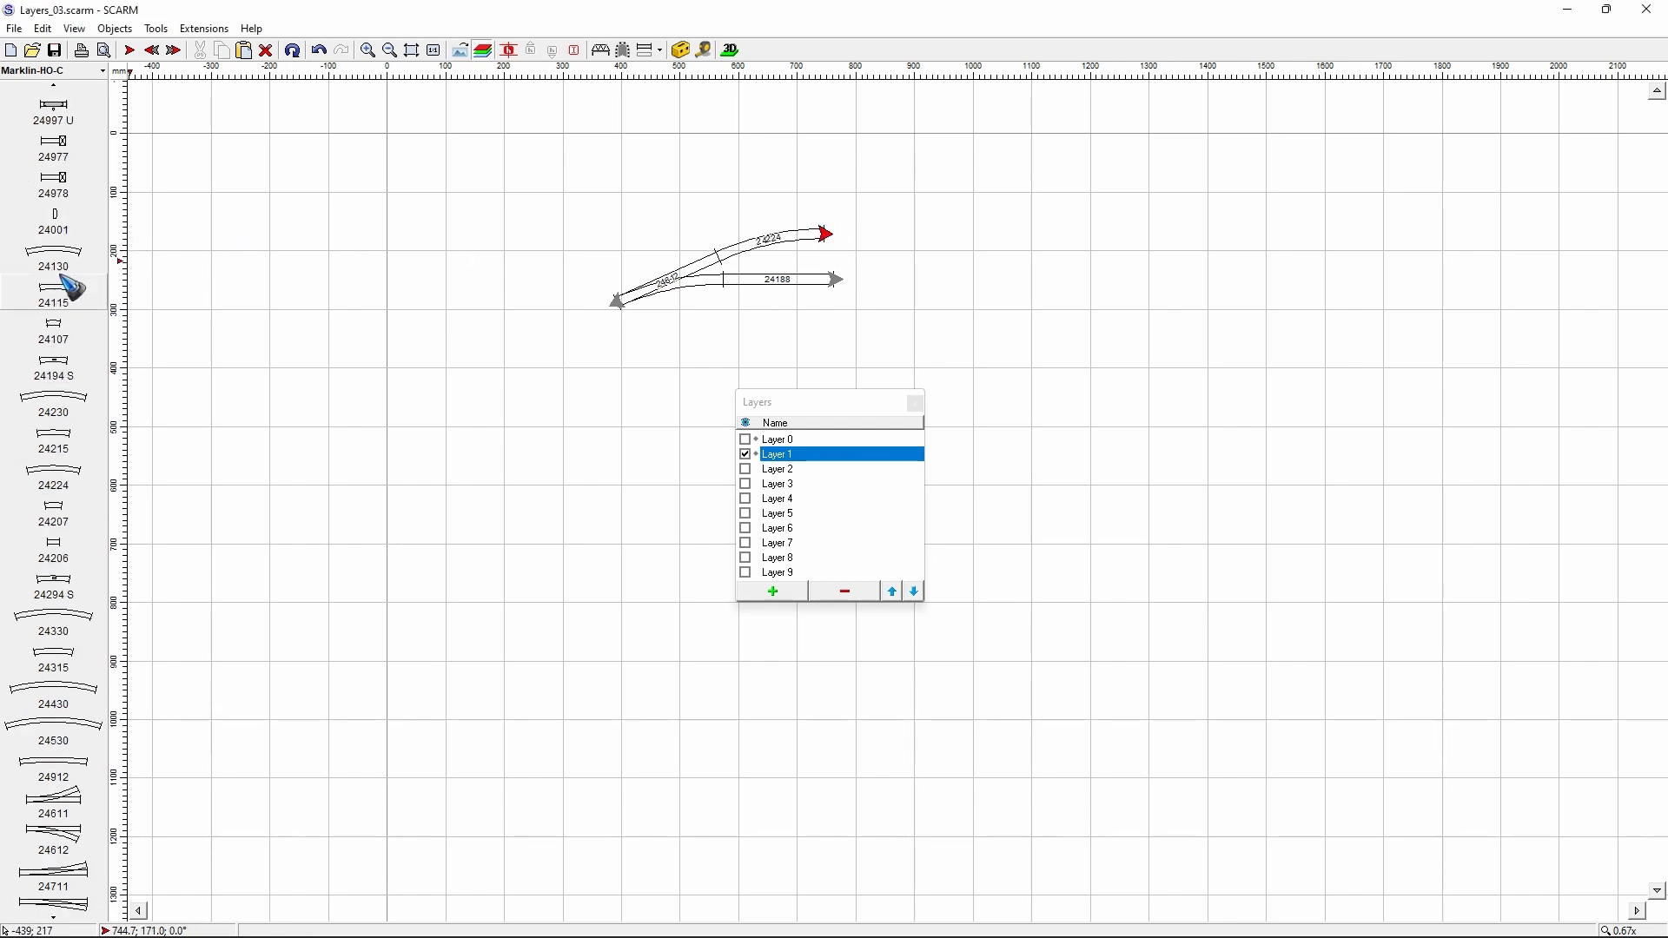
scroll(66, 279, "up", 3)
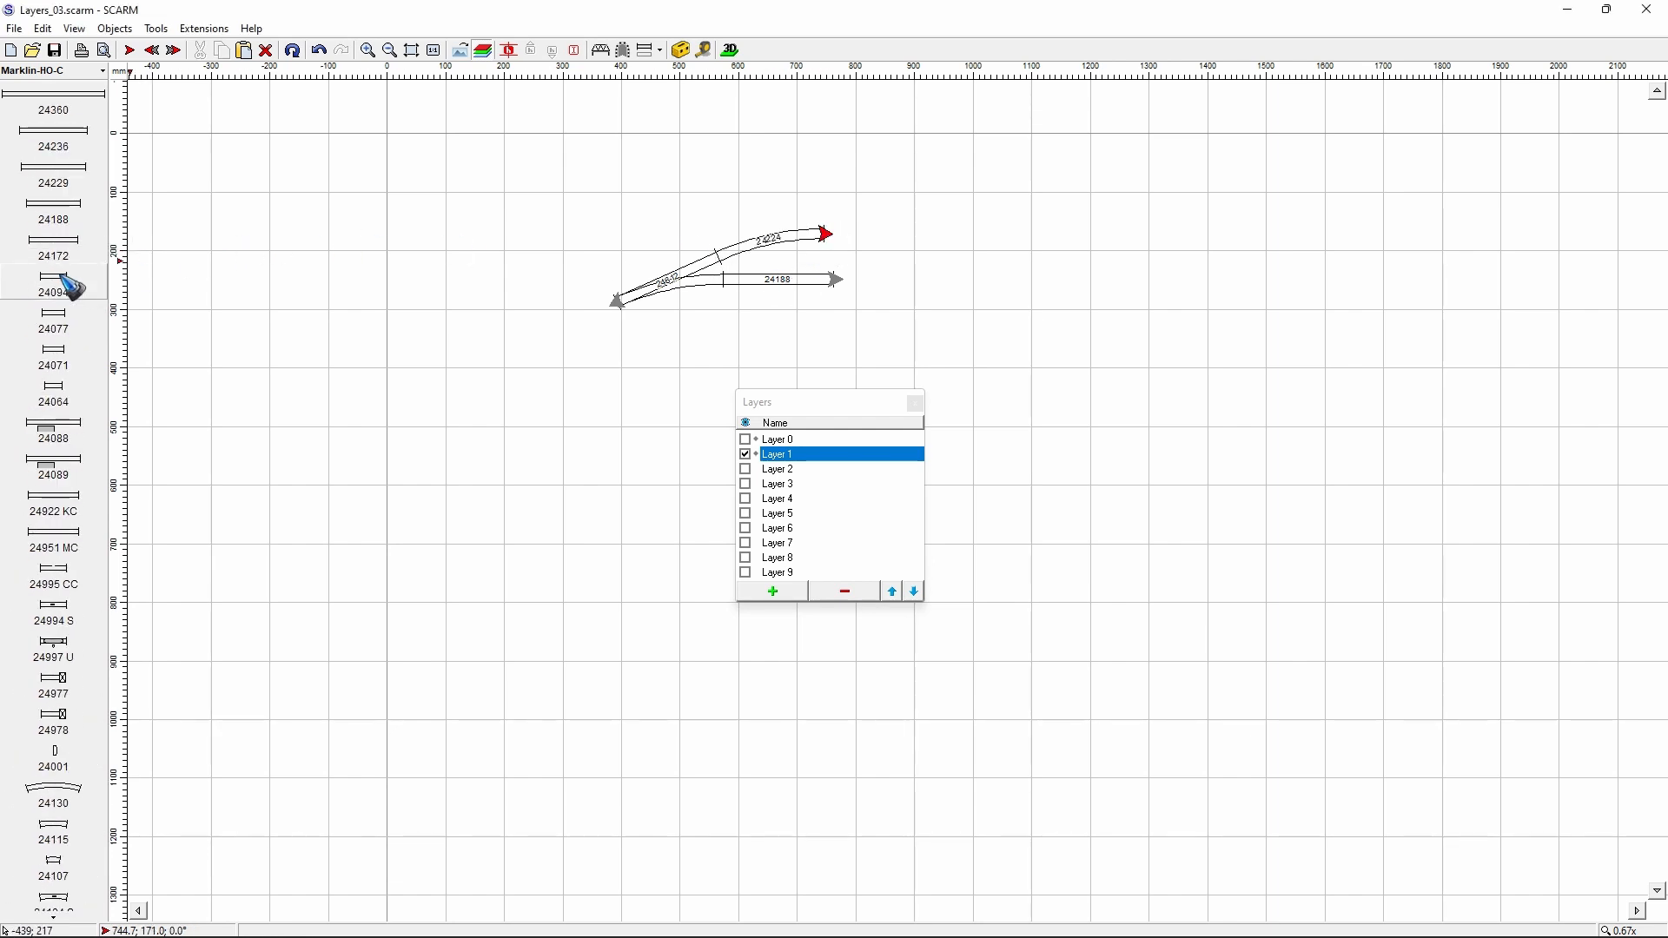
left_click(77, 220)
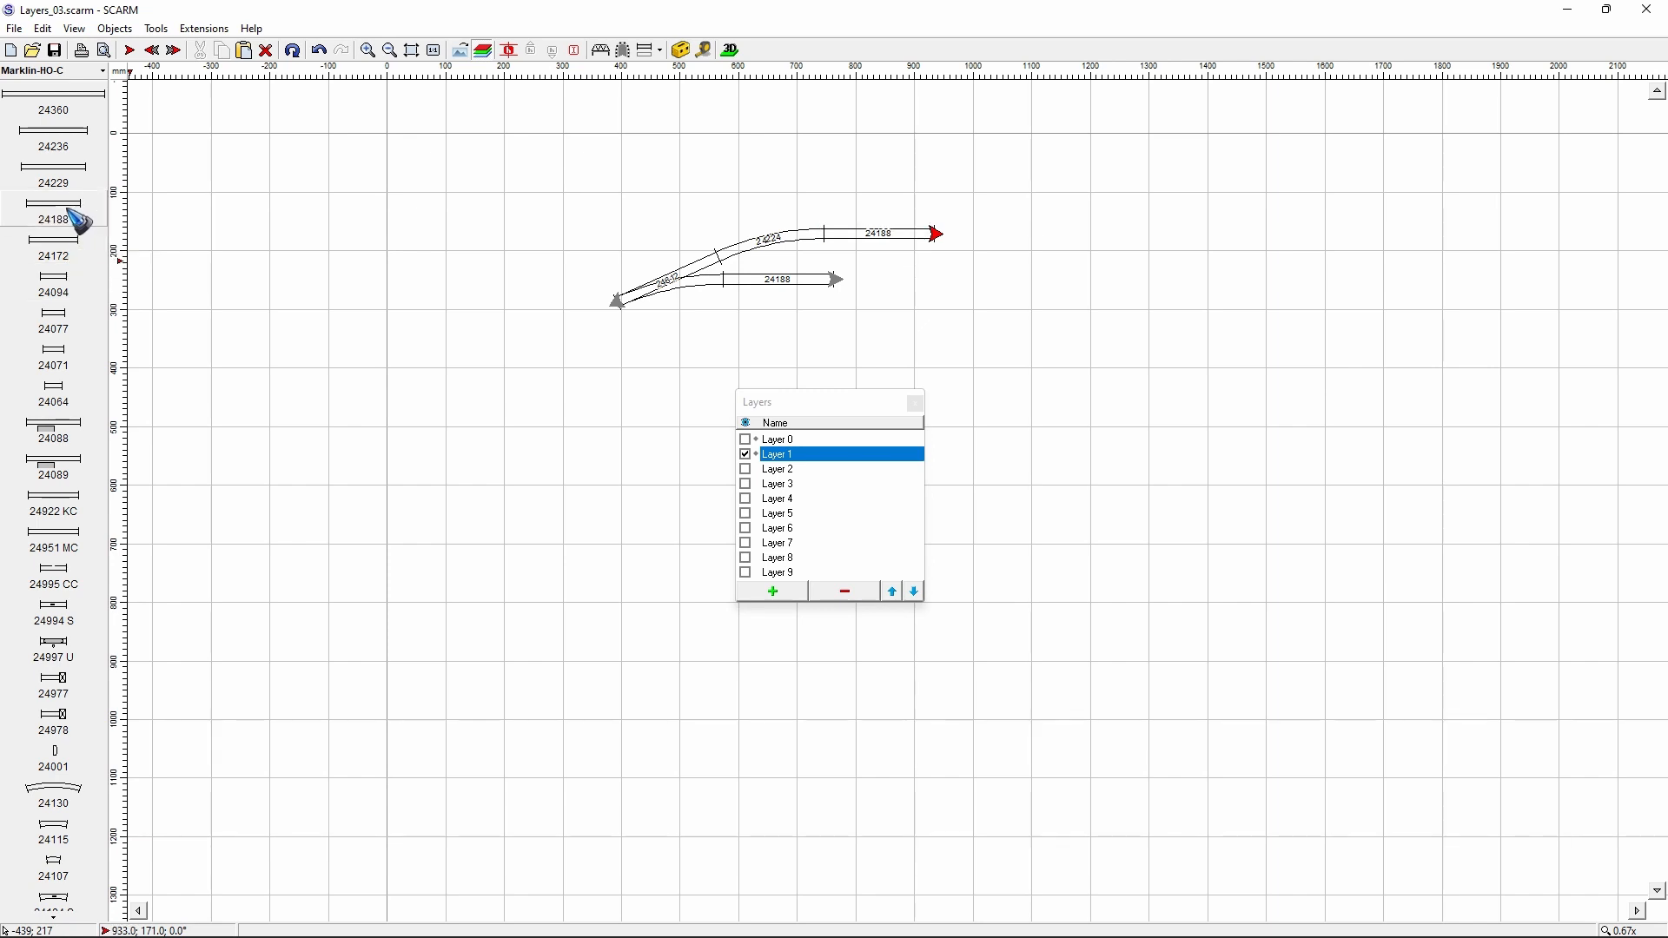
left_click(77, 220)
left_click(76, 220)
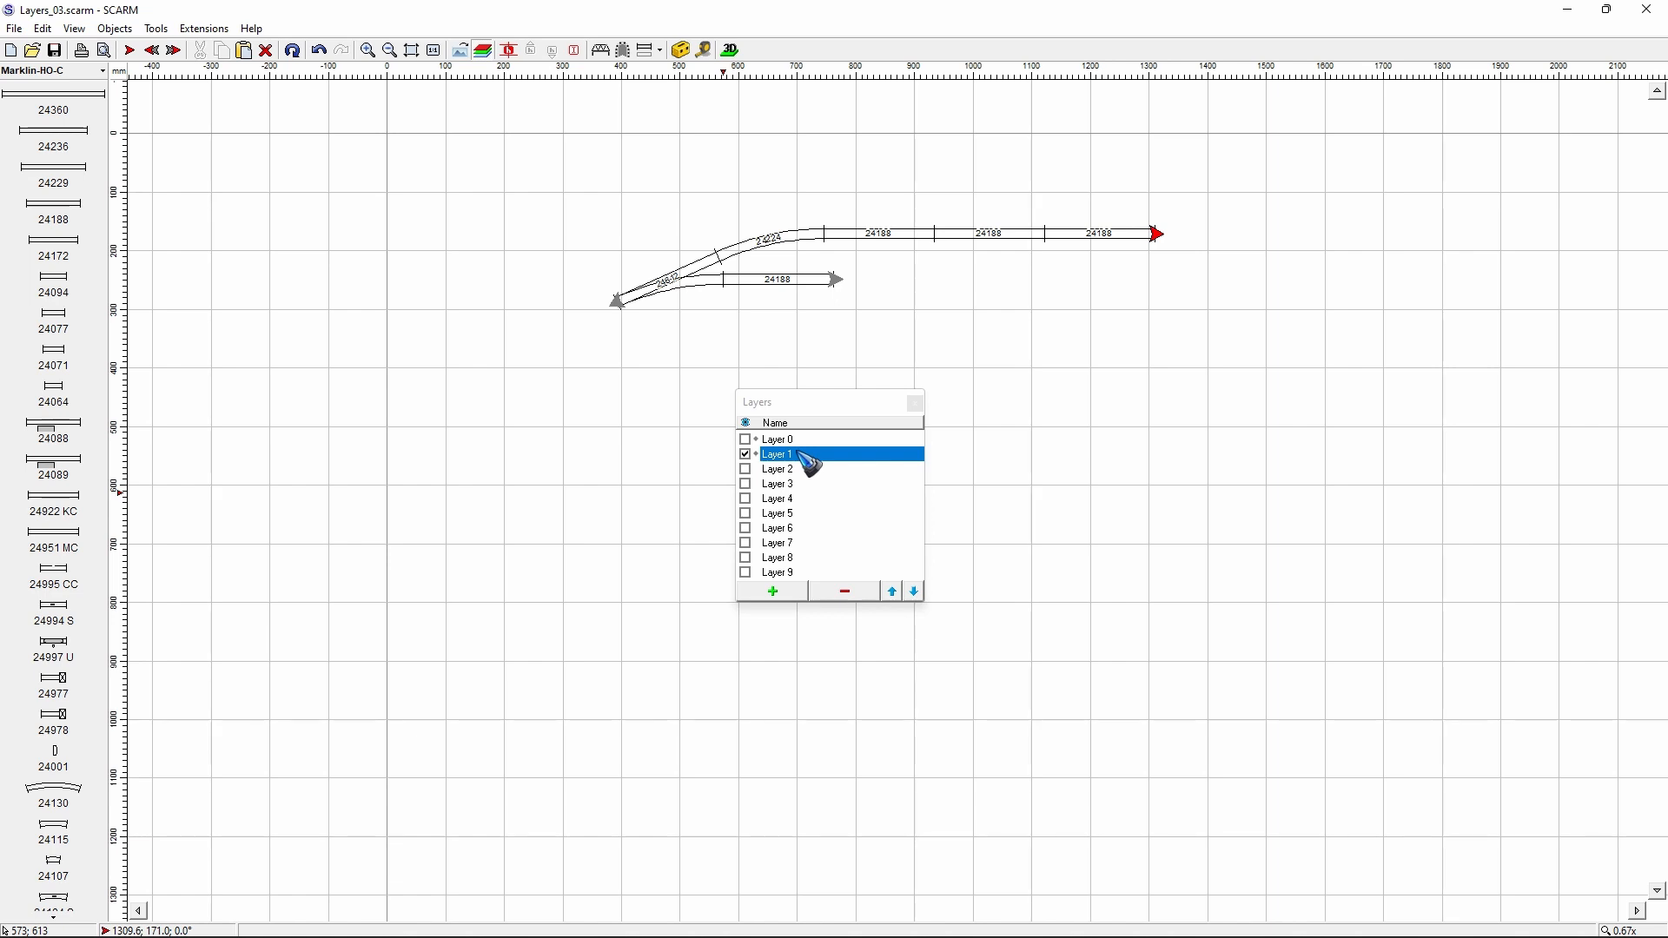
- Show Layer 0 again and make it the active layer
left_click(745, 440)
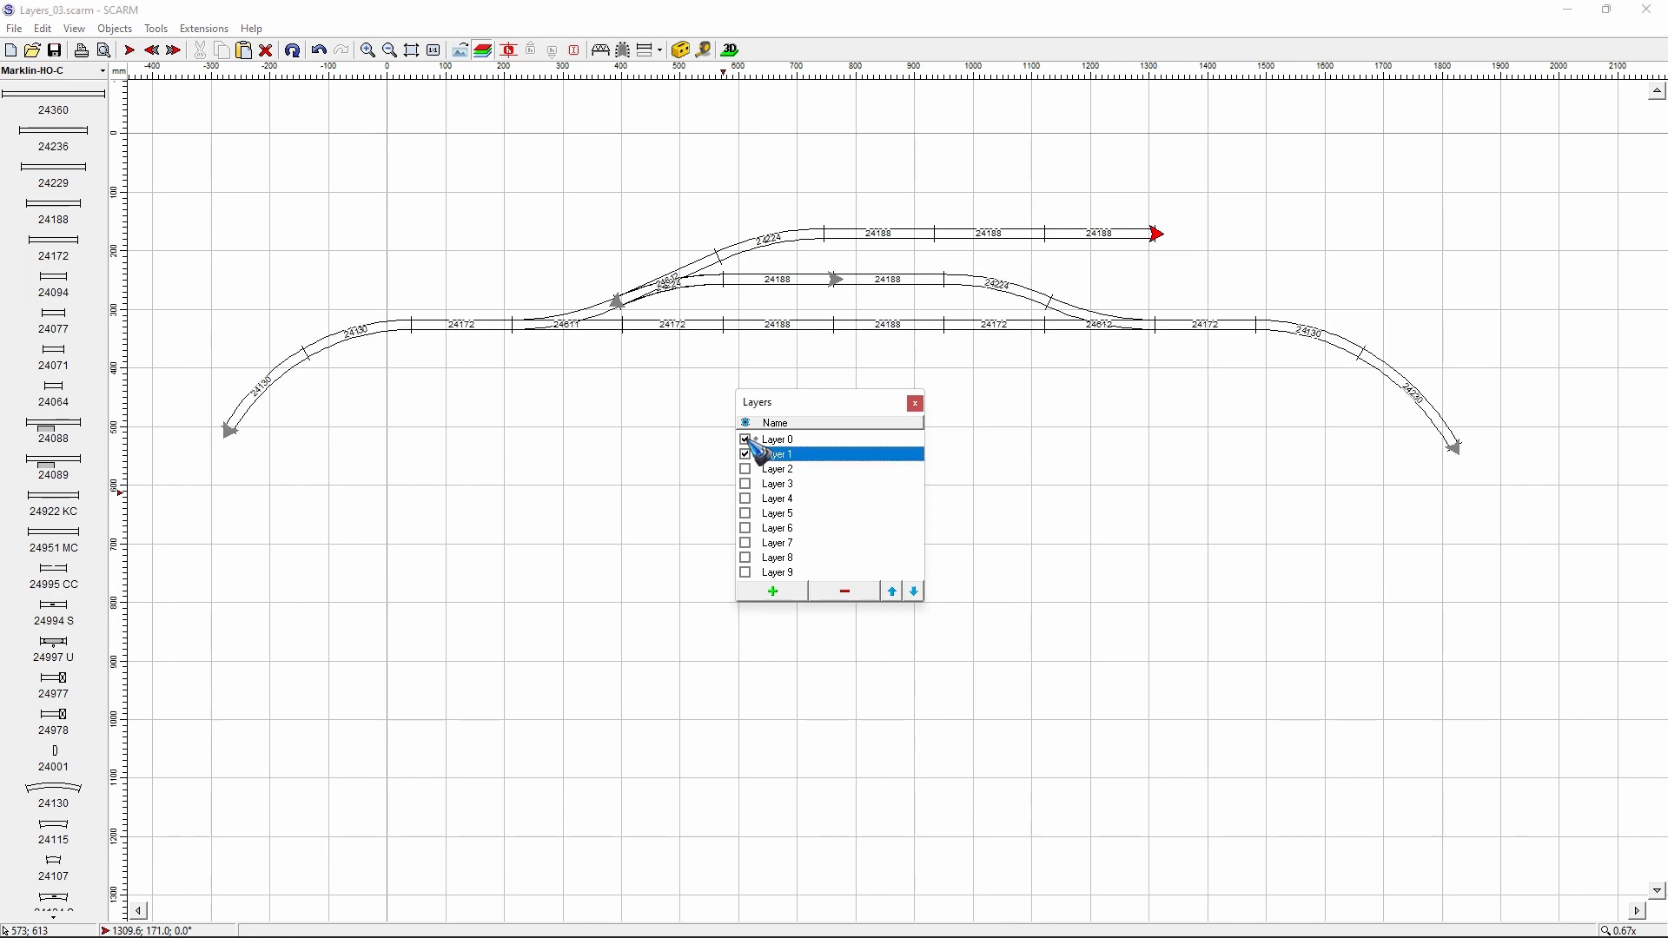
left_click(786, 440)
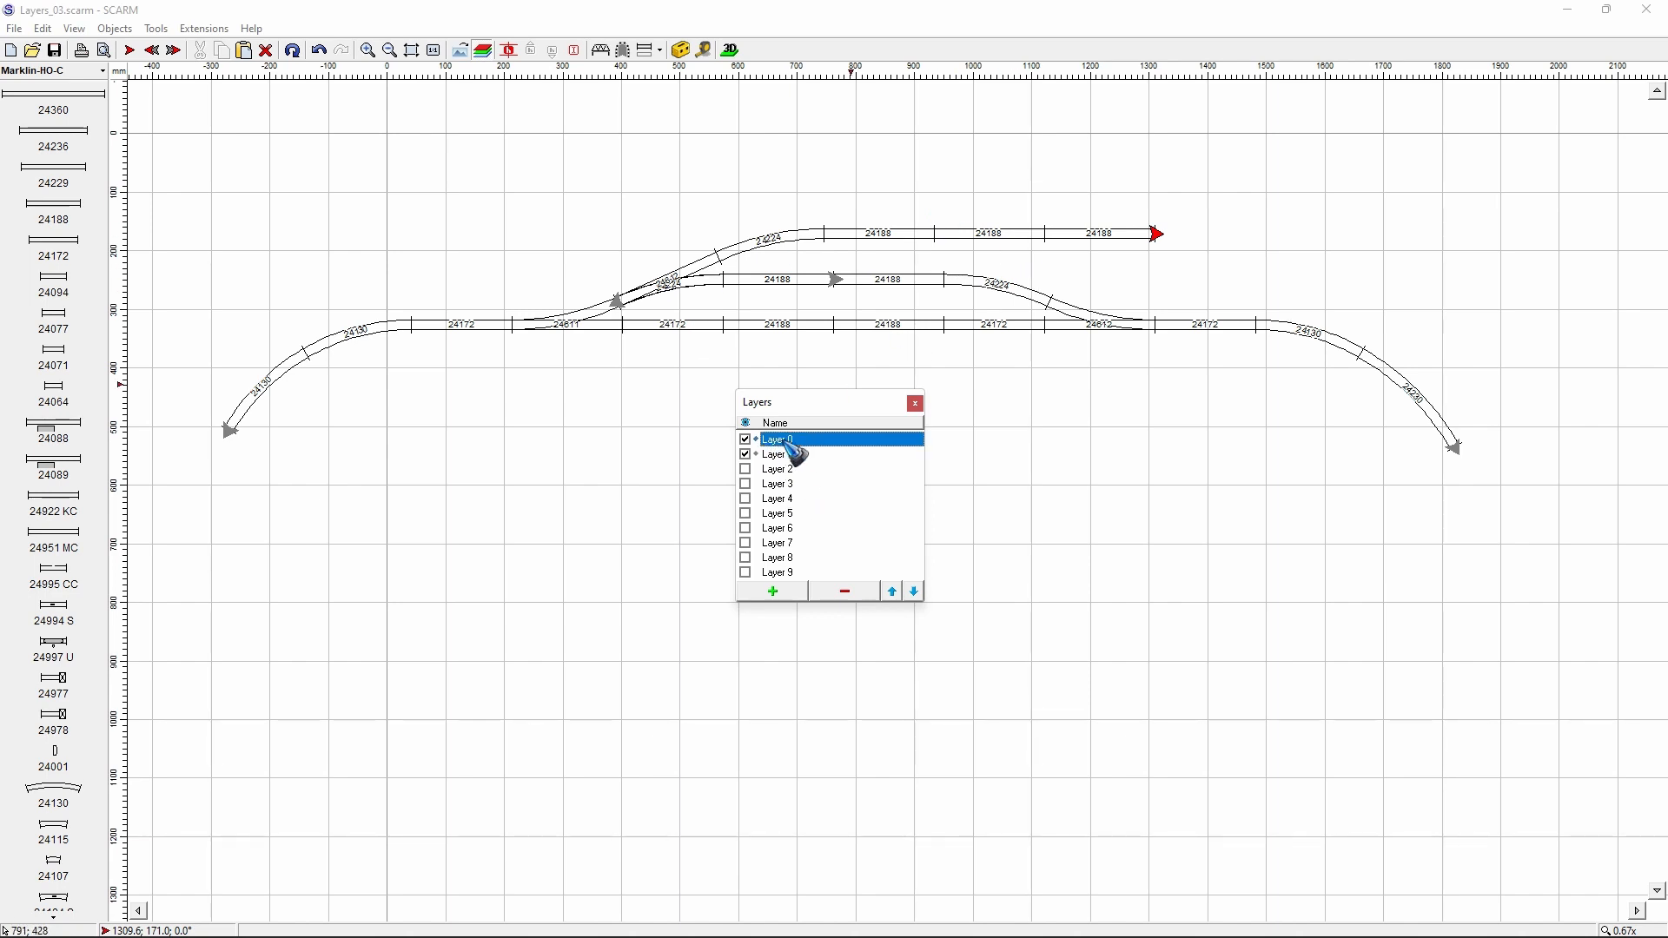
- Toggle Layer 1 off and on repeatedly, moving the layer list clear of the tracks, to check which tracks belong to it
left_click(745, 455)
left_click(745, 455)
left_click(745, 455)
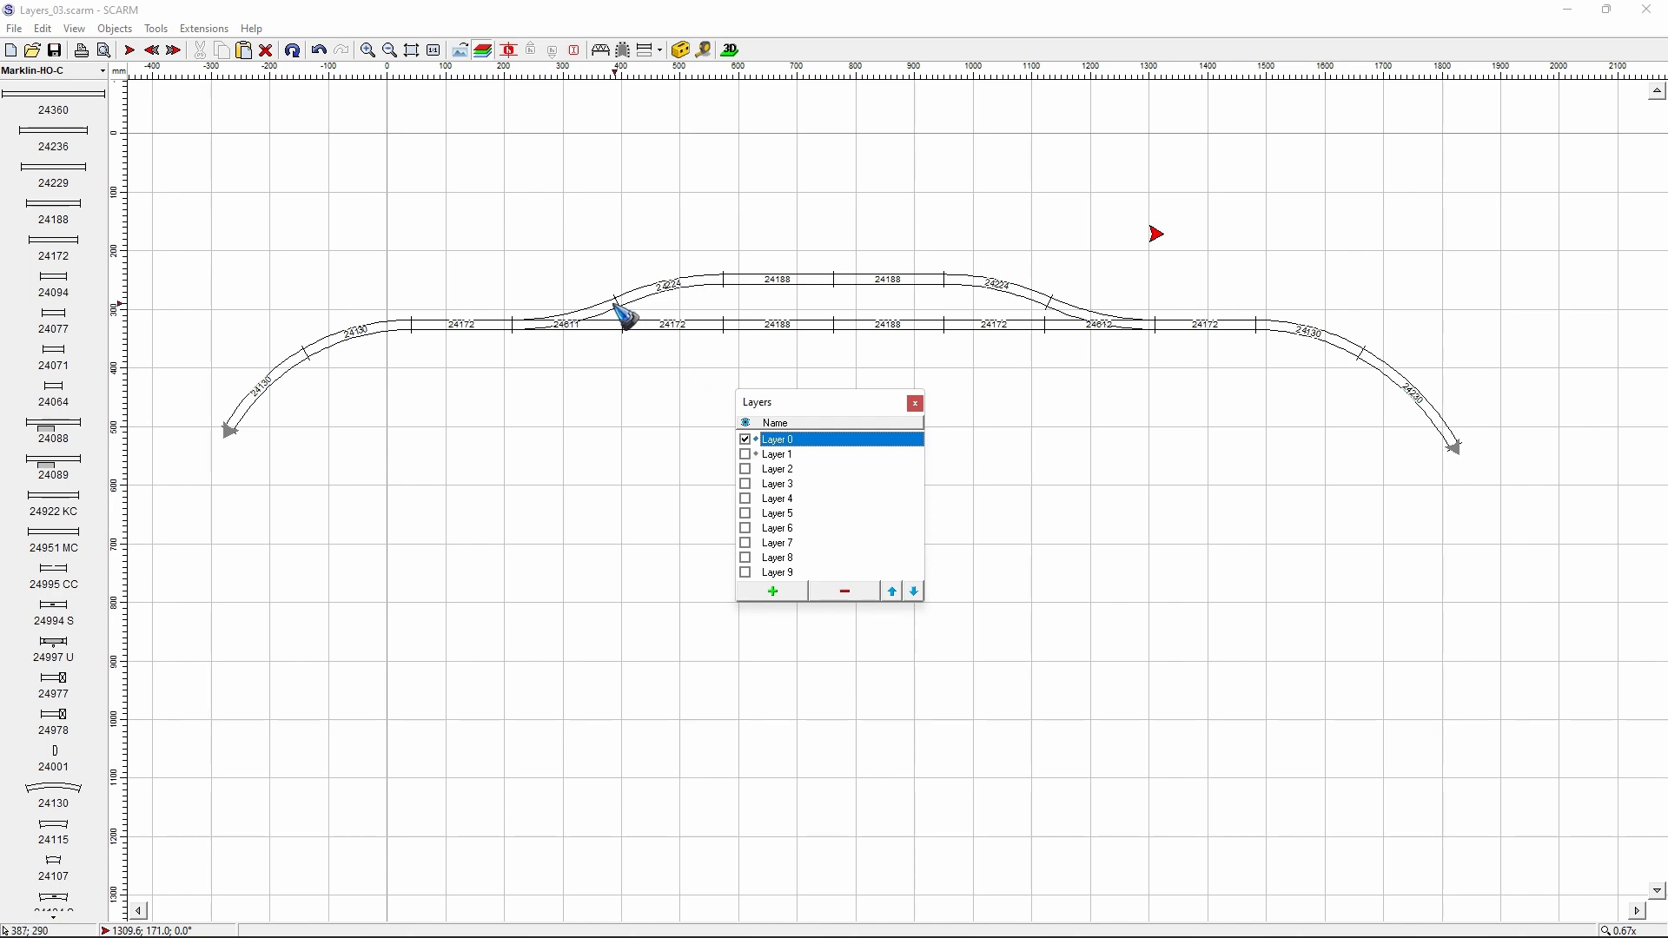
left_click(746, 455)
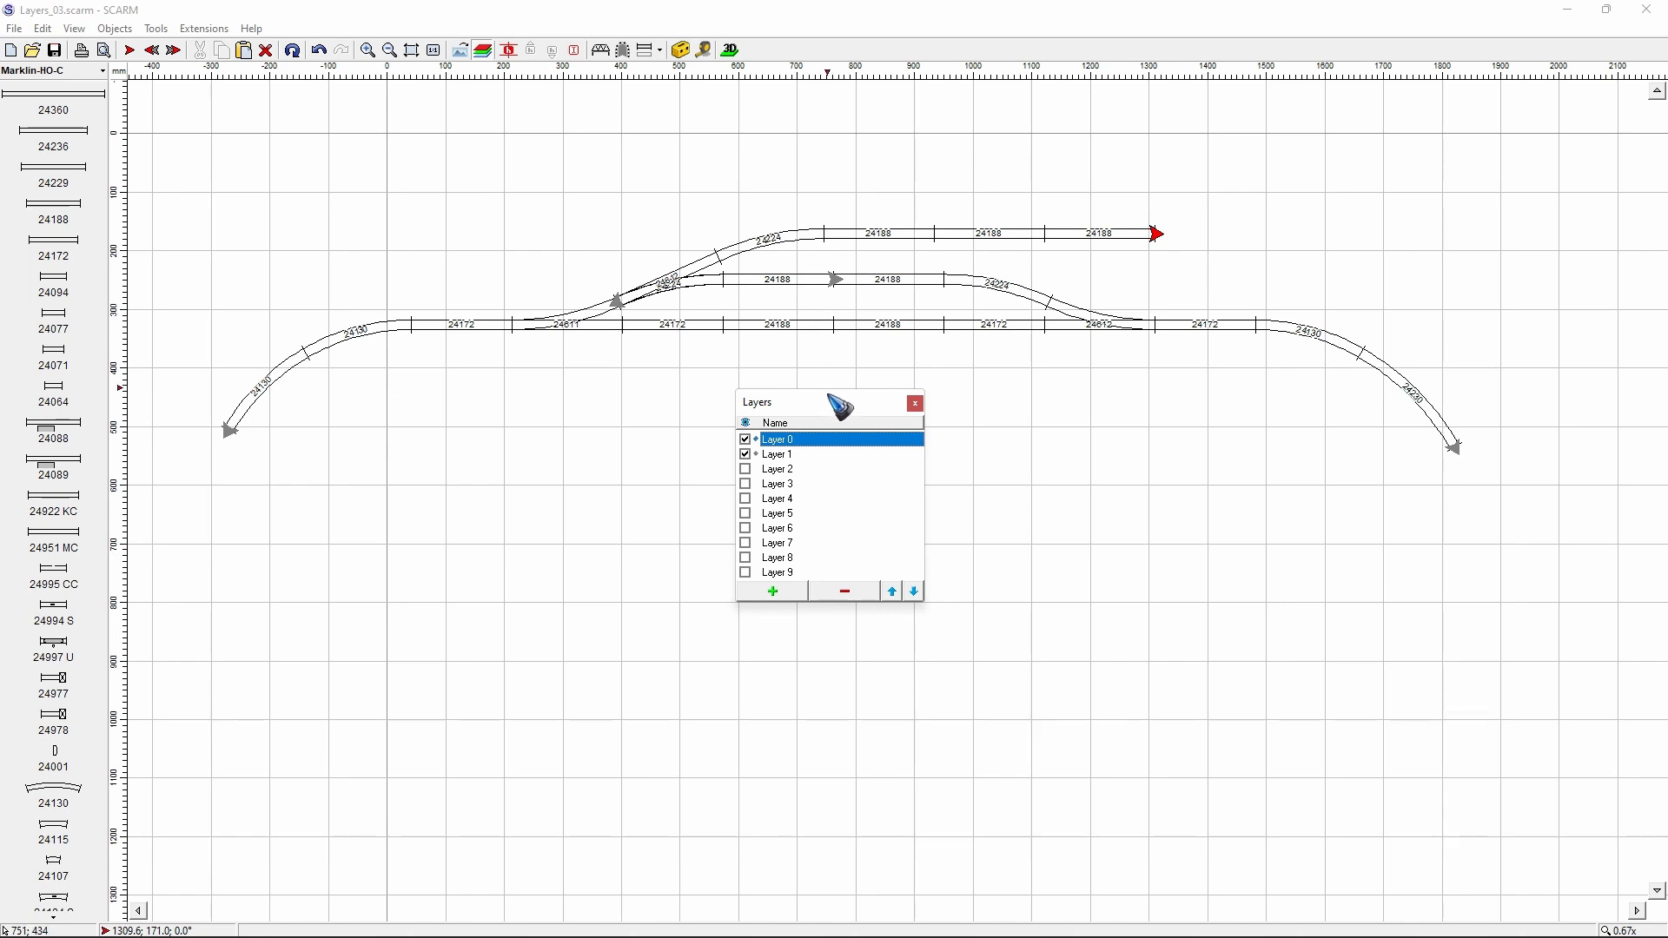
left_click_drag(834, 402, 822, 491)
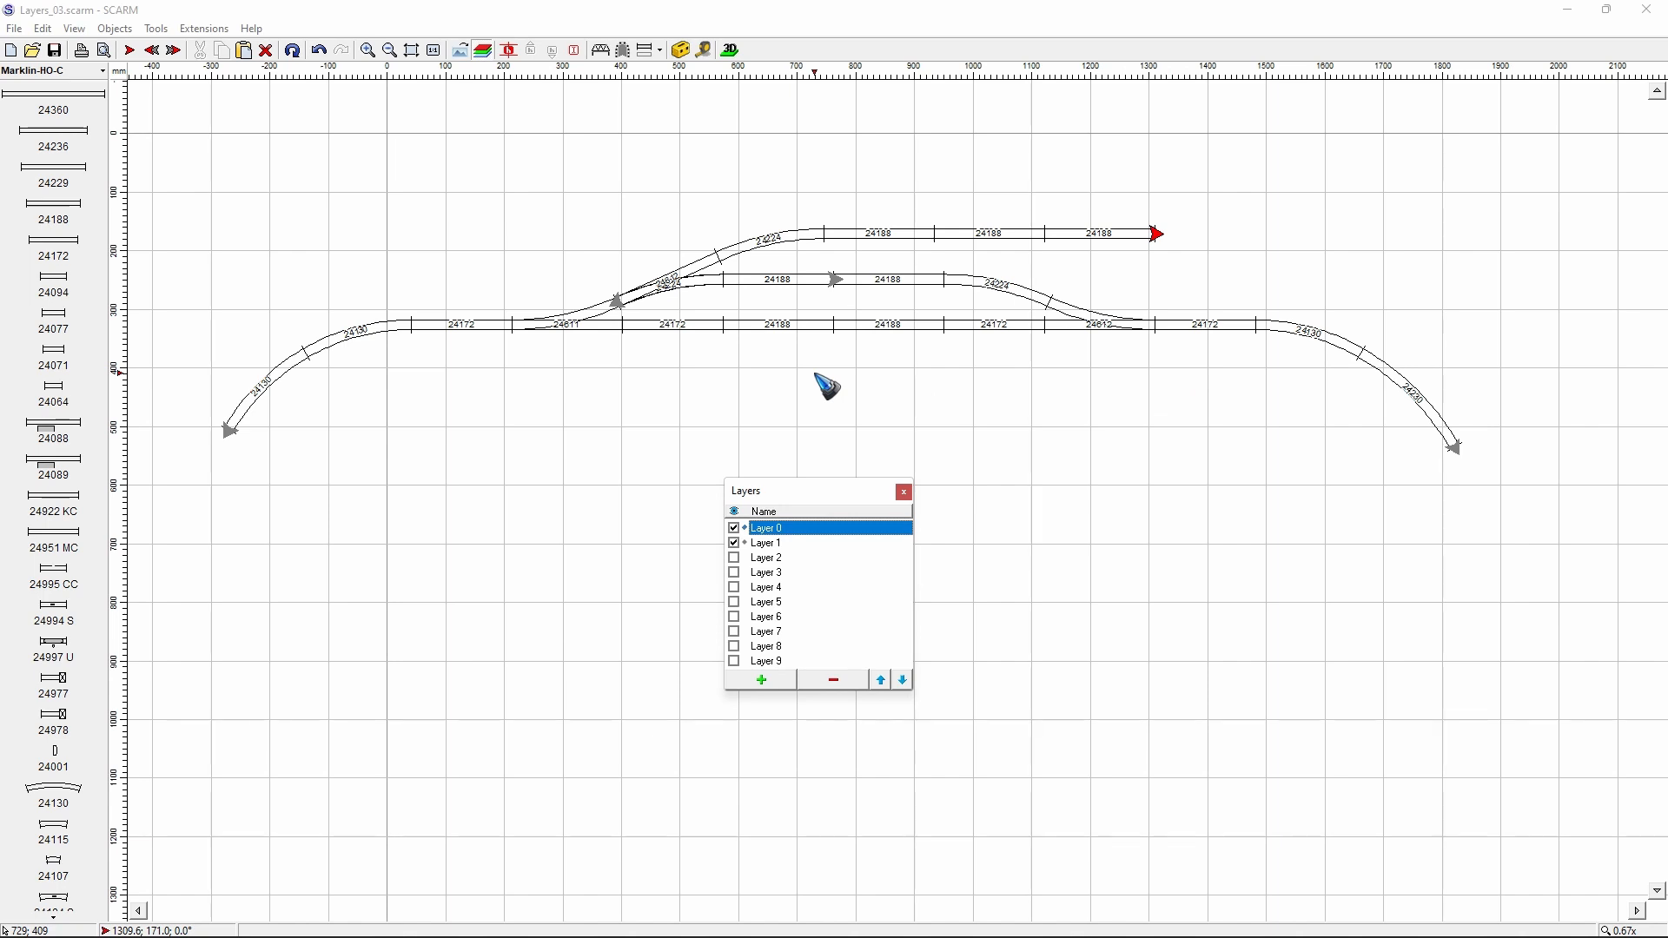
left_click_drag(809, 493, 836, 393)
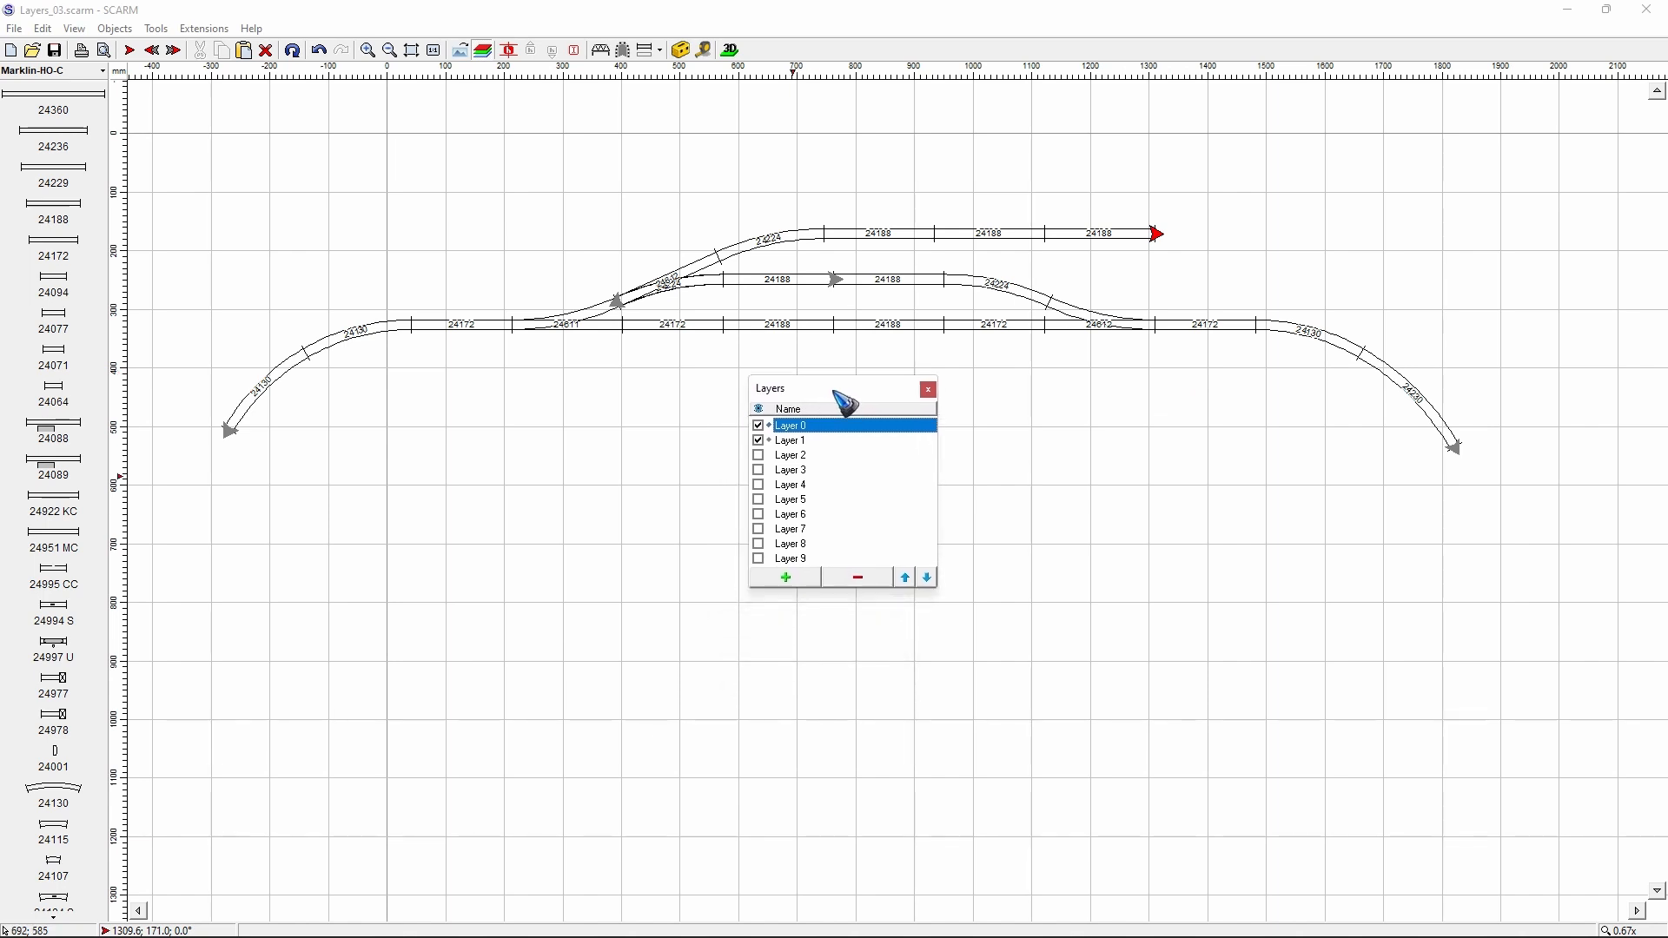
left_click(758, 442)
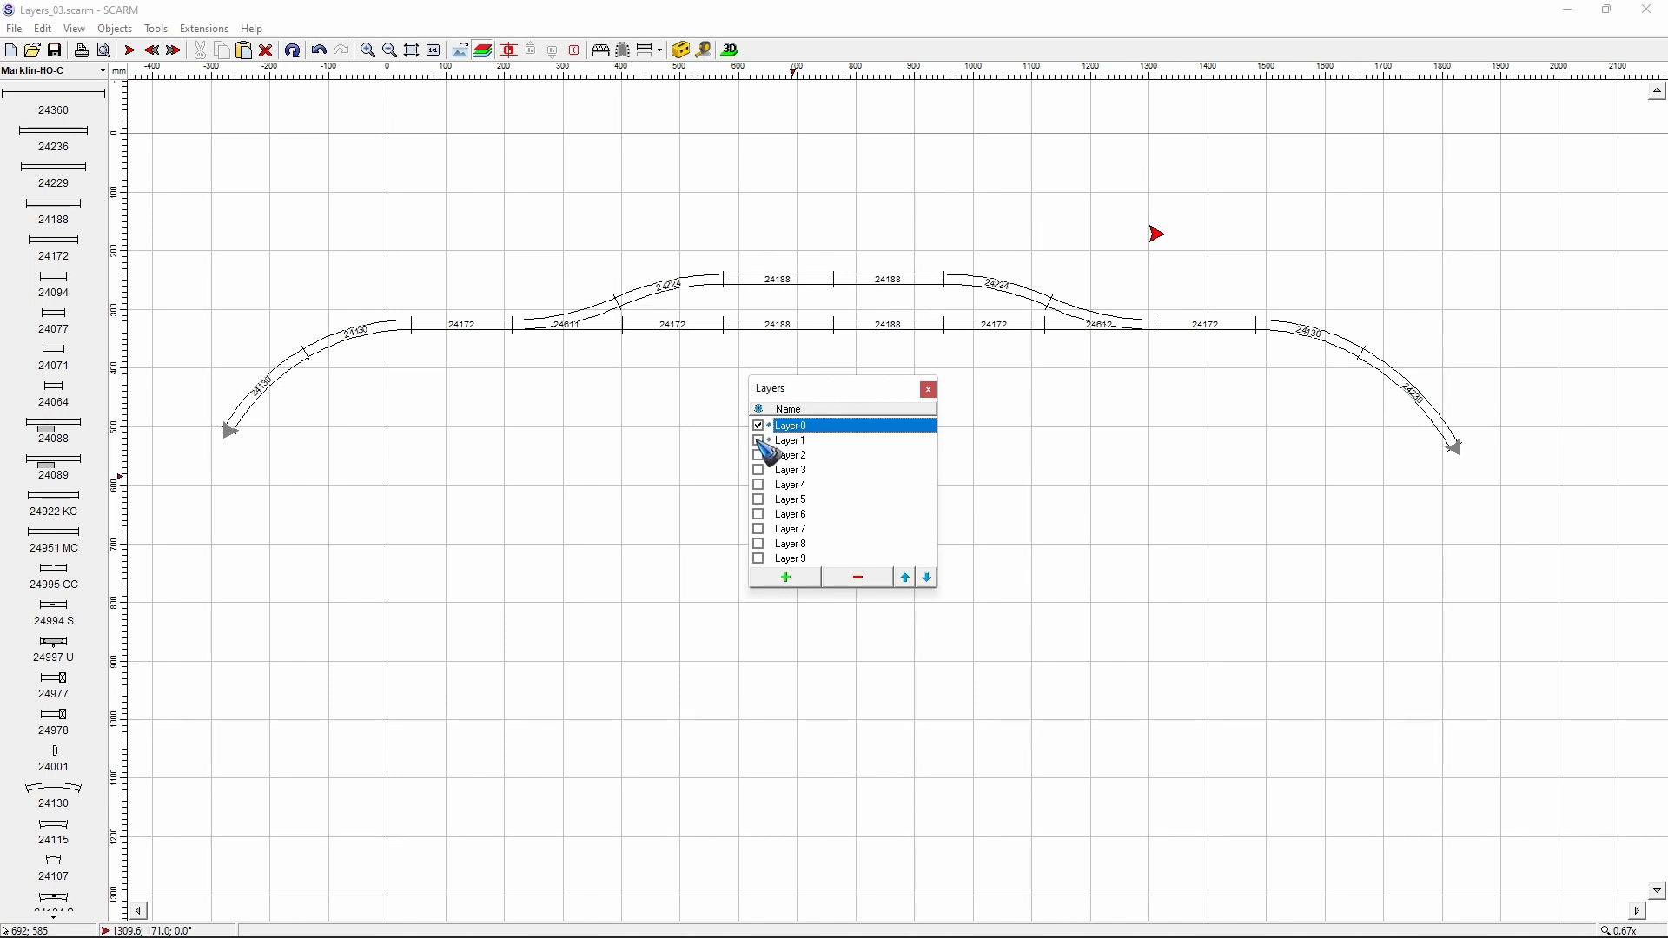
left_click(758, 441)
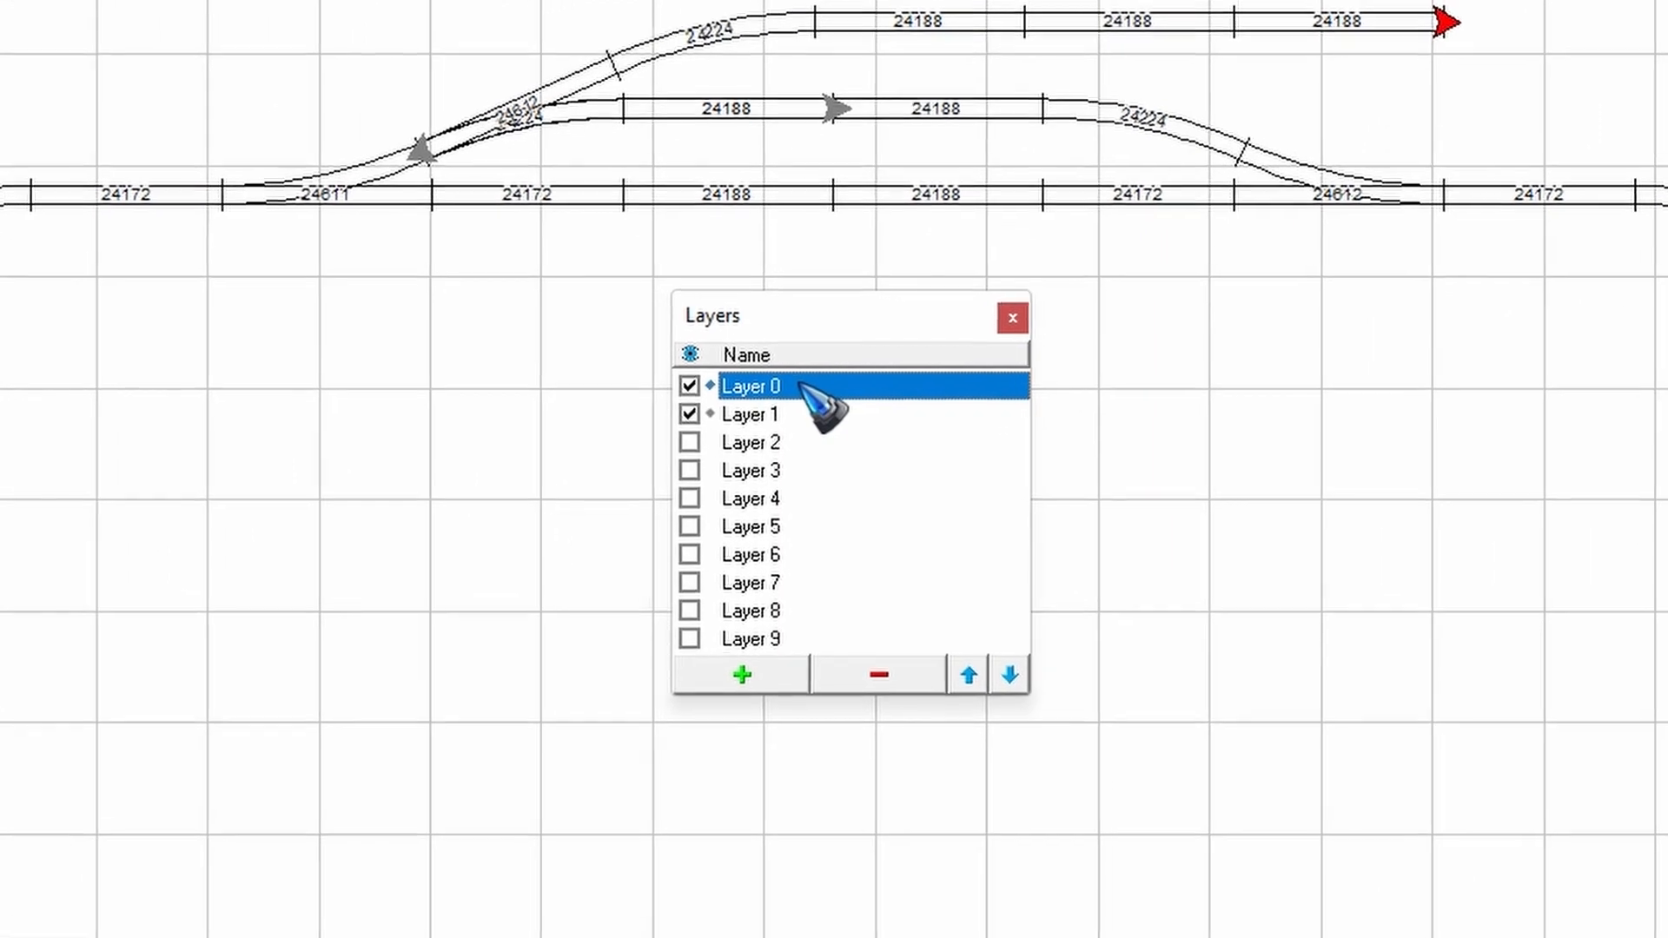
- Rename Layer 0 as "Station"
left_click(802, 385)
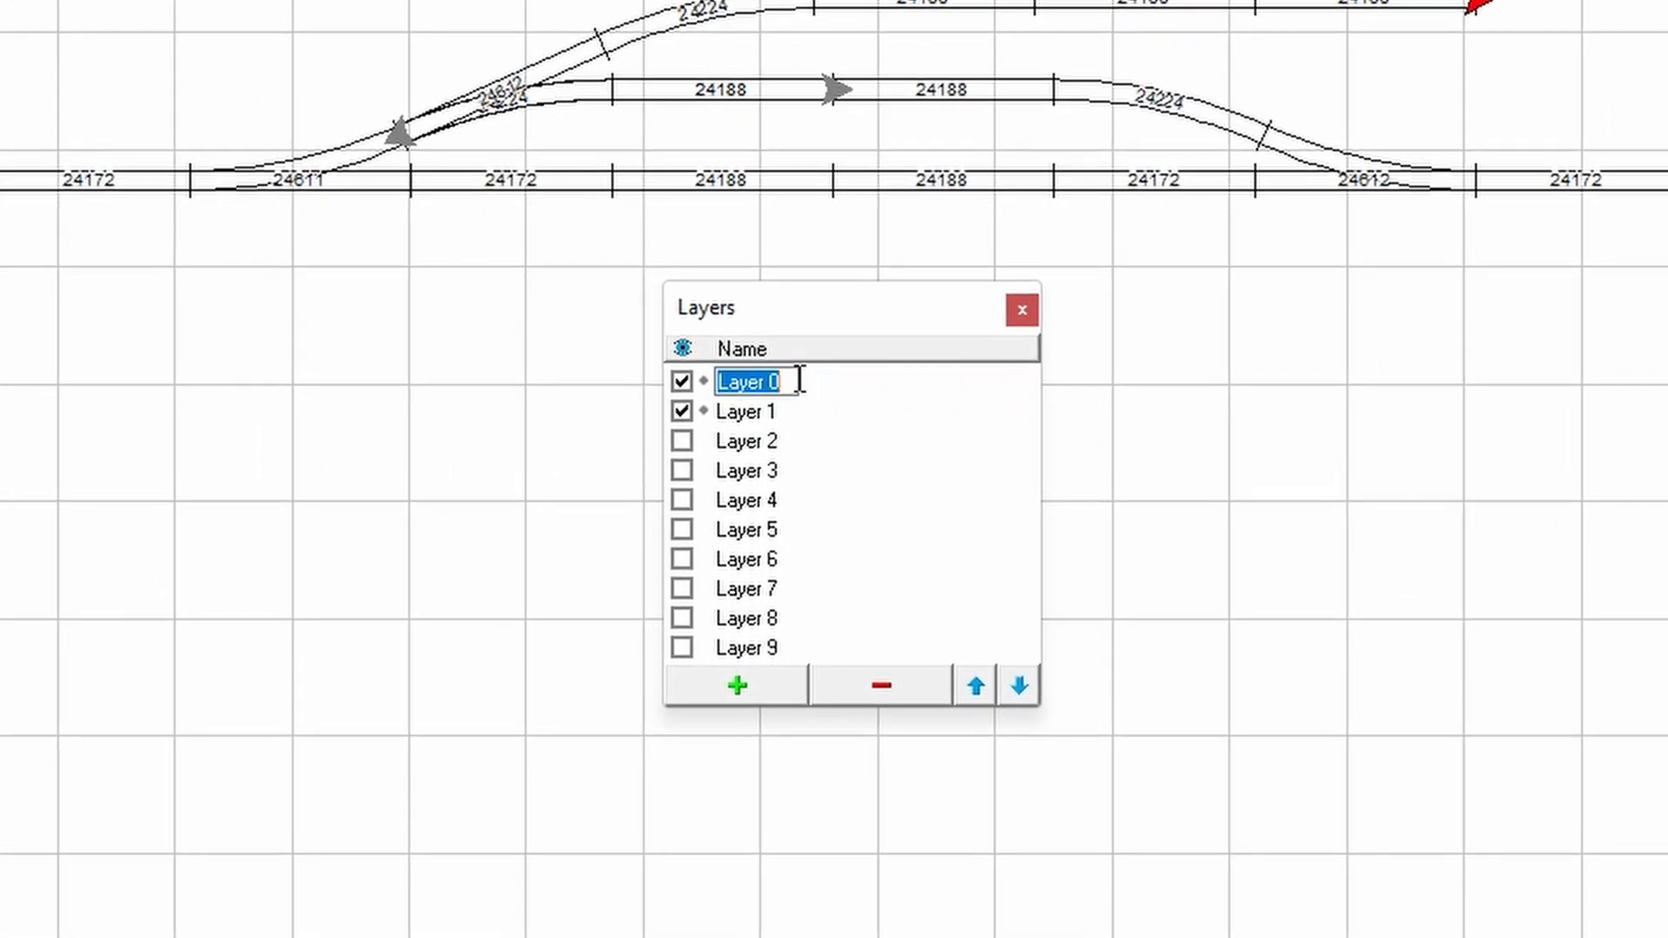
type("Stati")
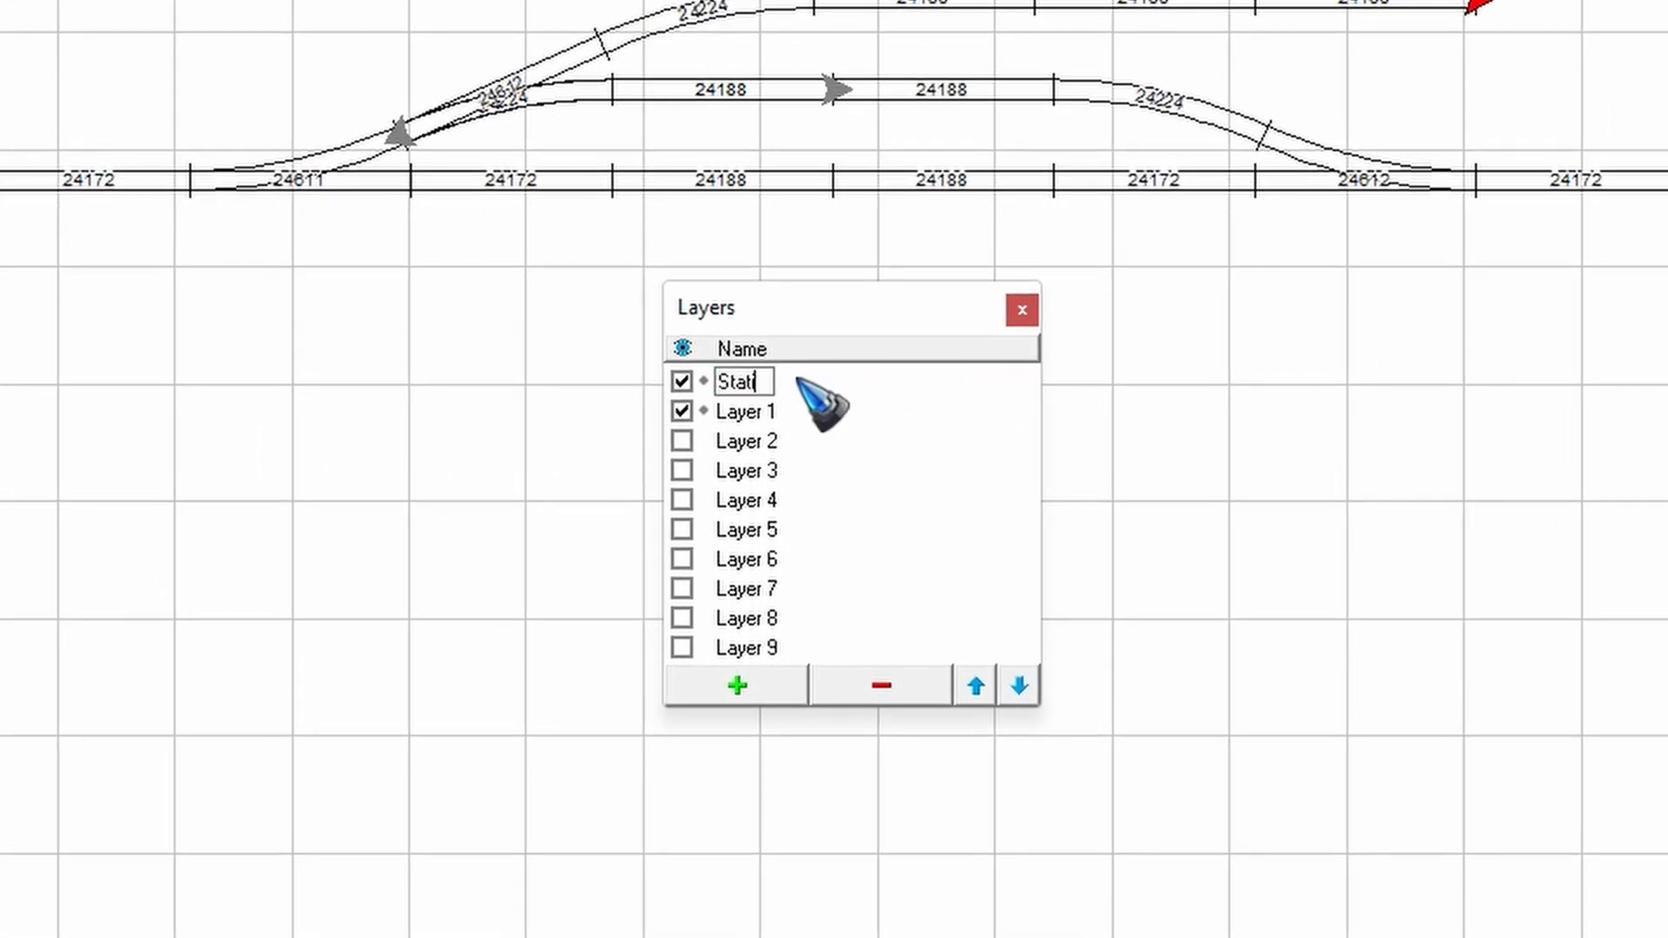
type("on")
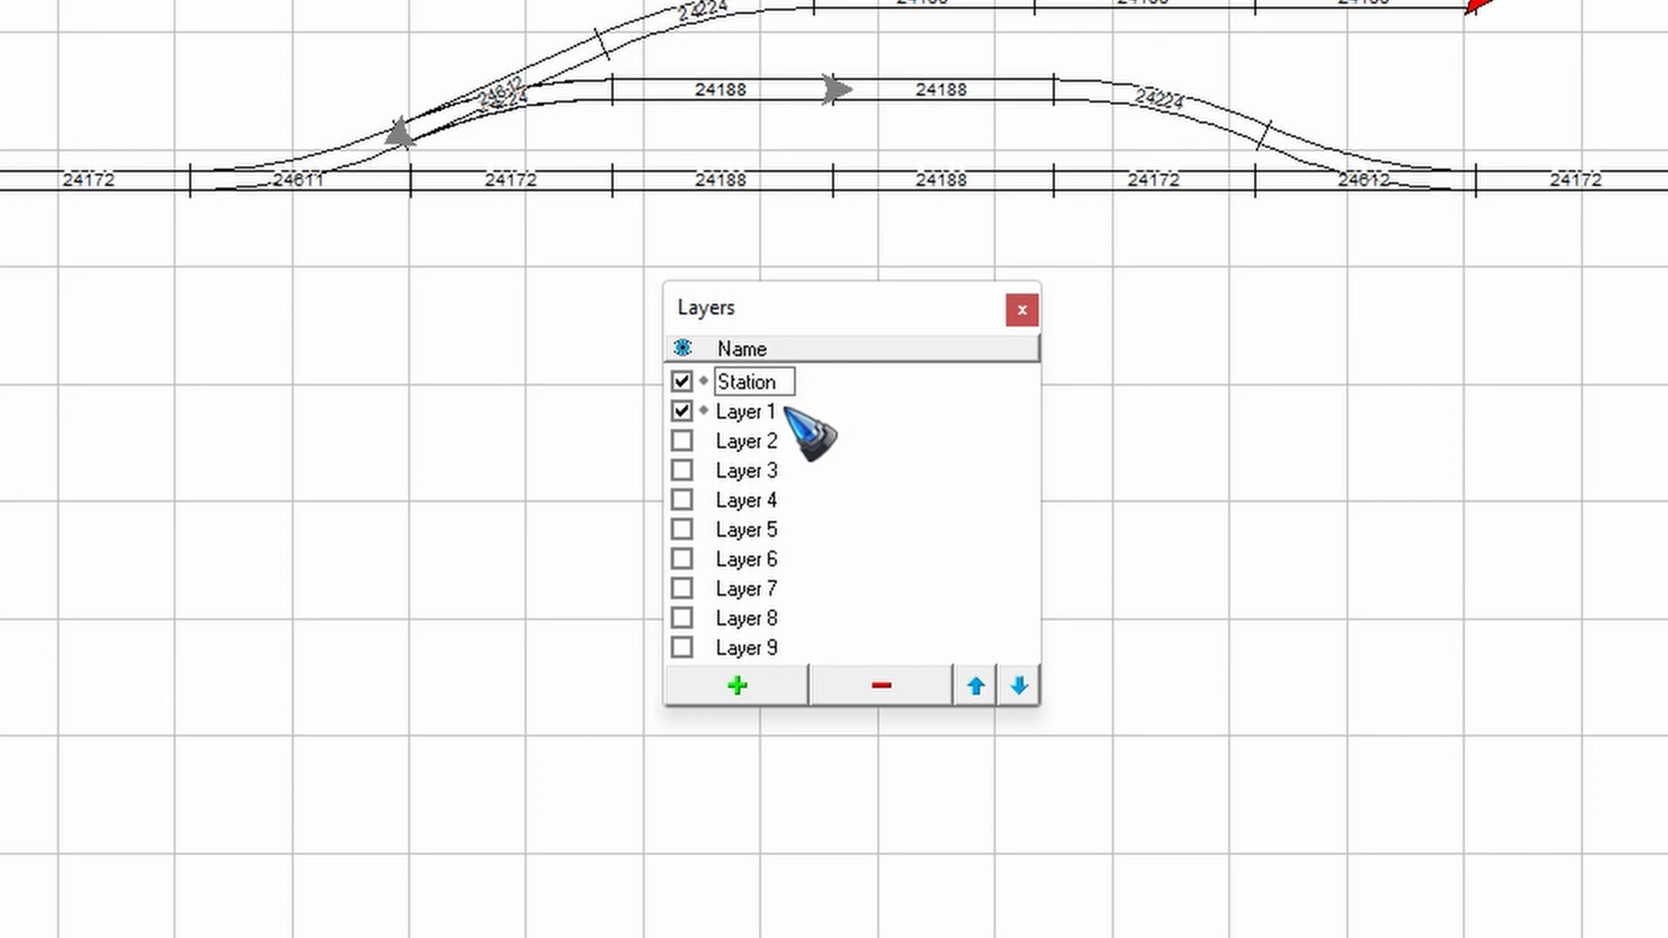
- Rename Layer 1 as "Sidetrack" and leave it as the active layer
left_click(770, 415)
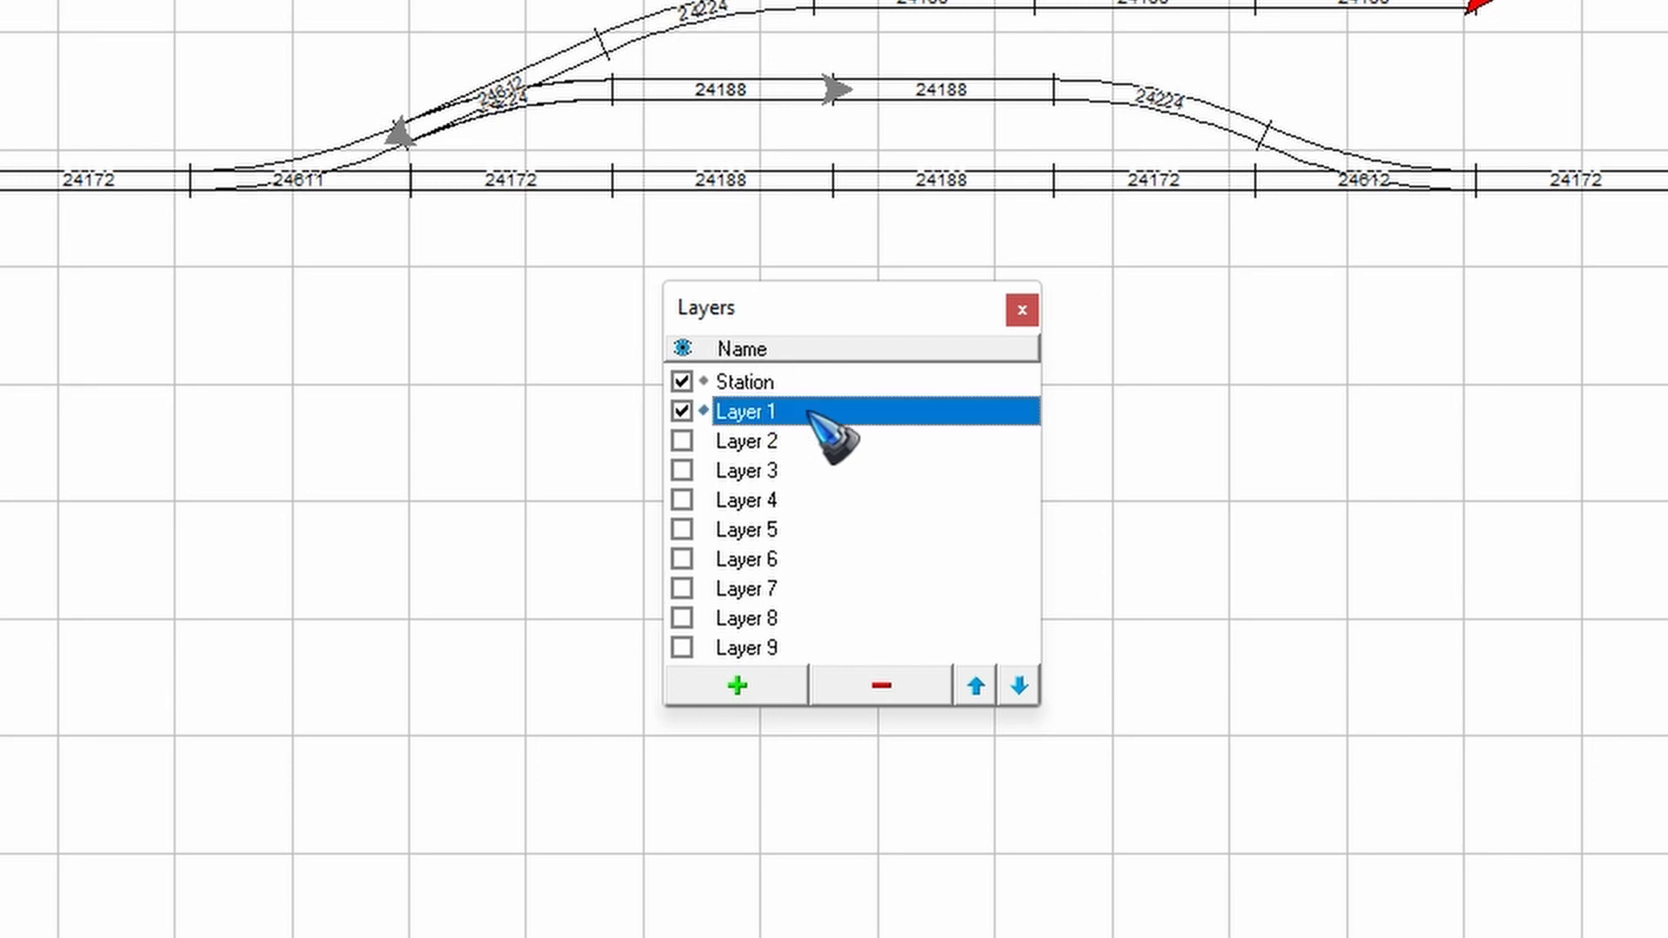
left_click(808, 416)
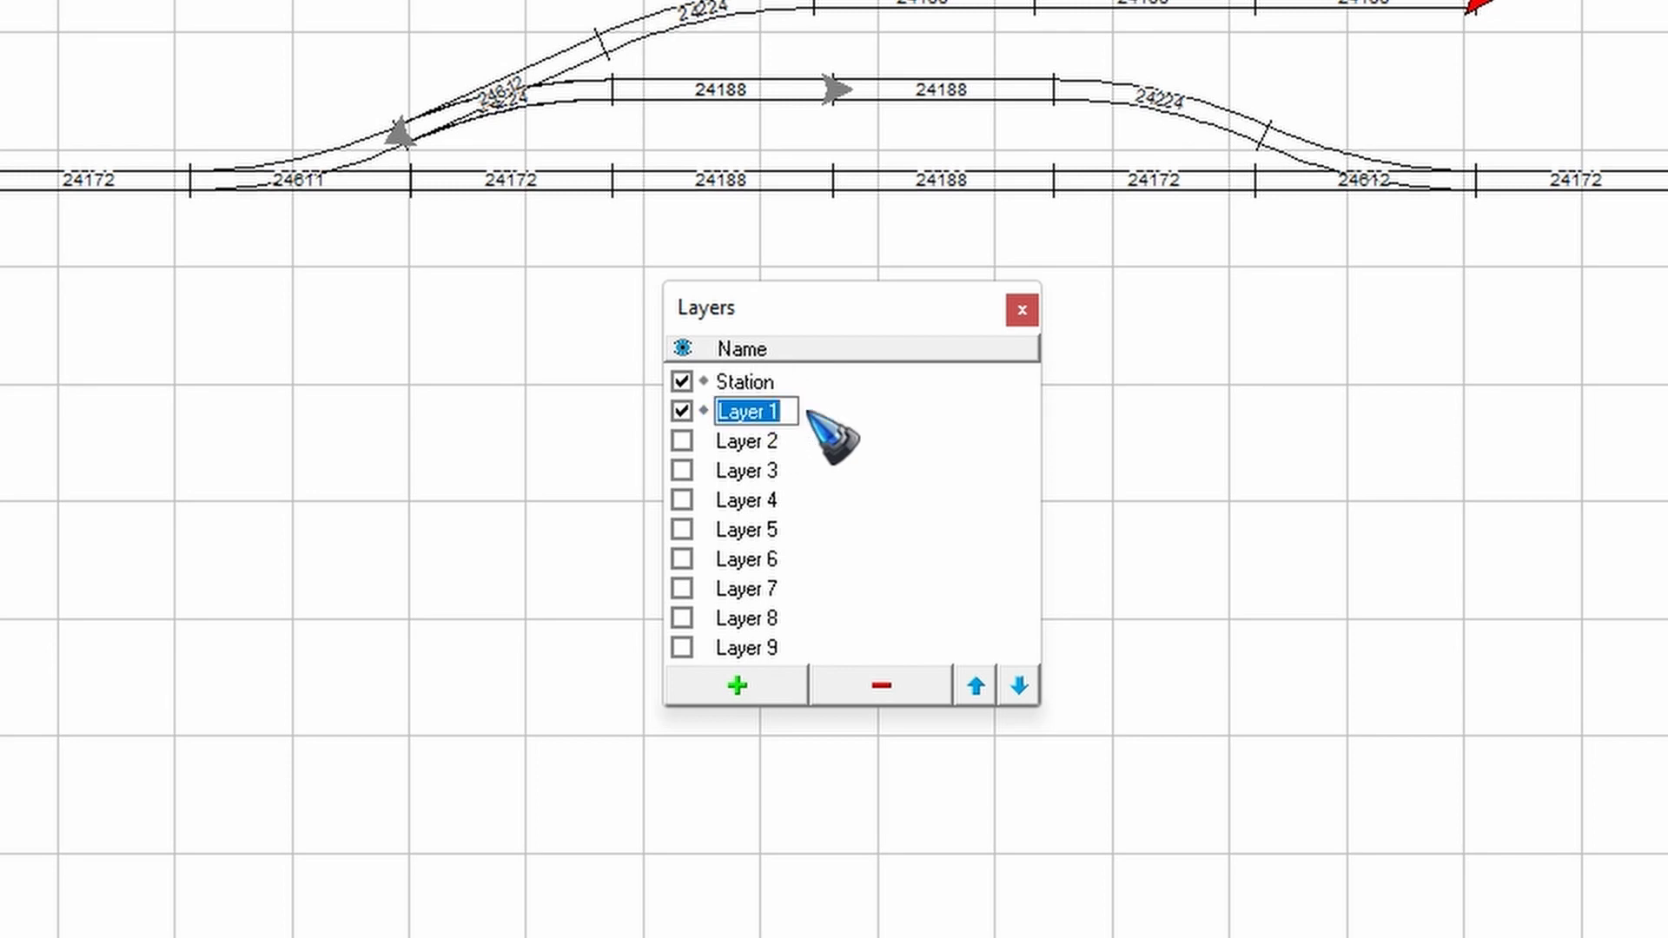
type("Sidet")
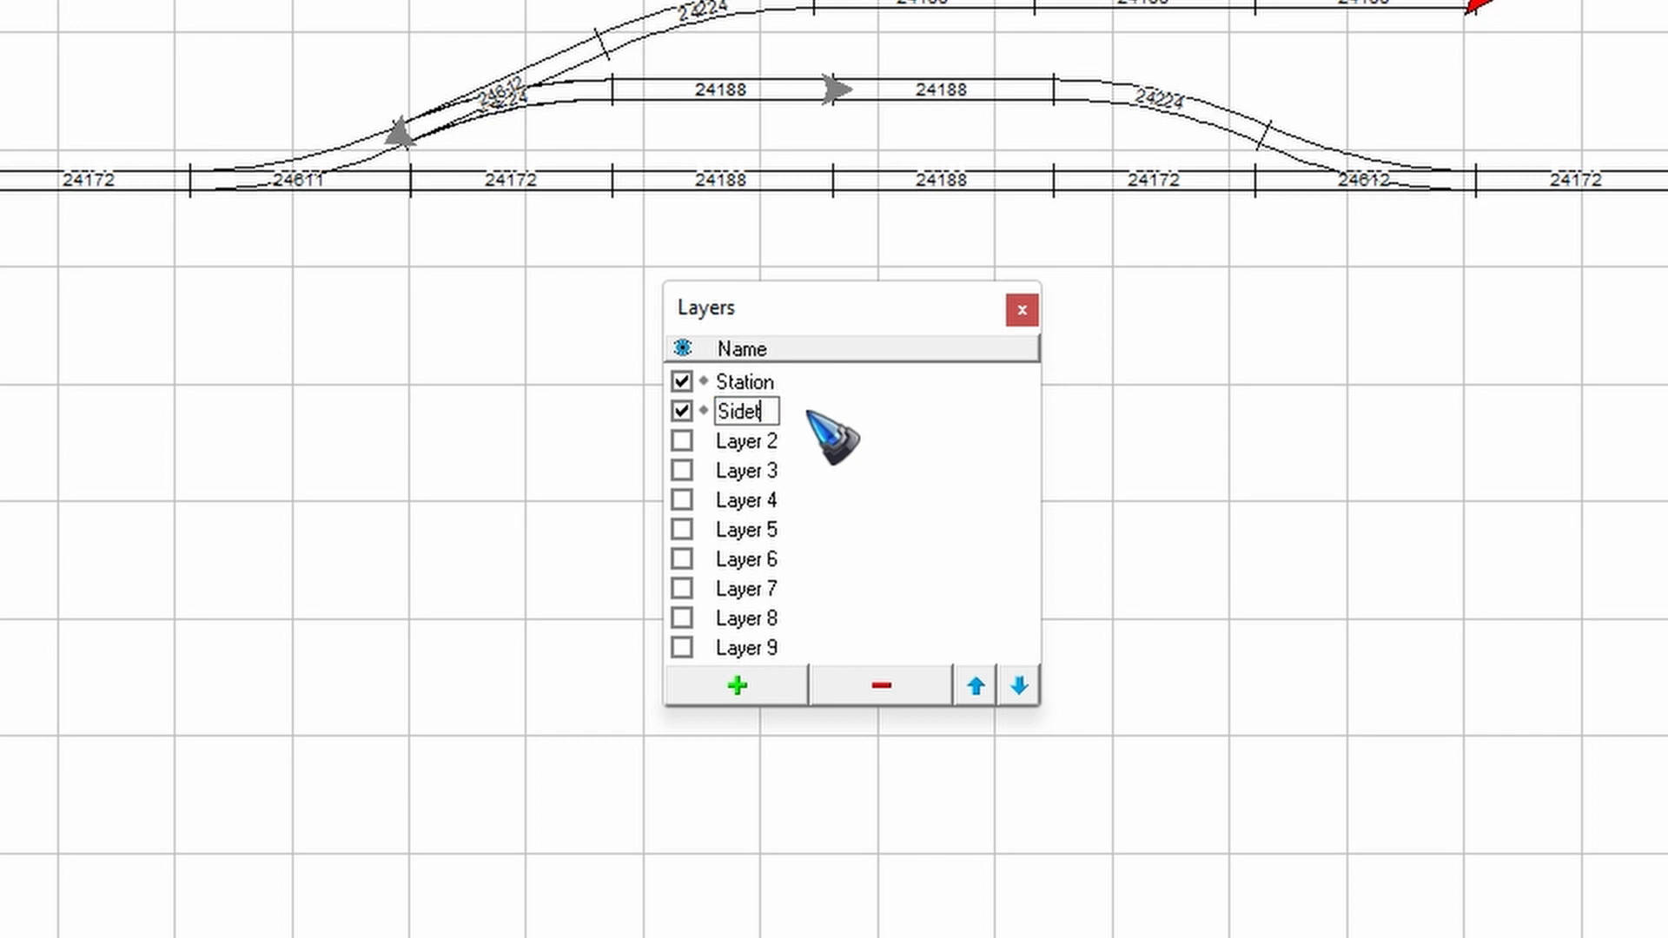
type("rack")
key("Return")
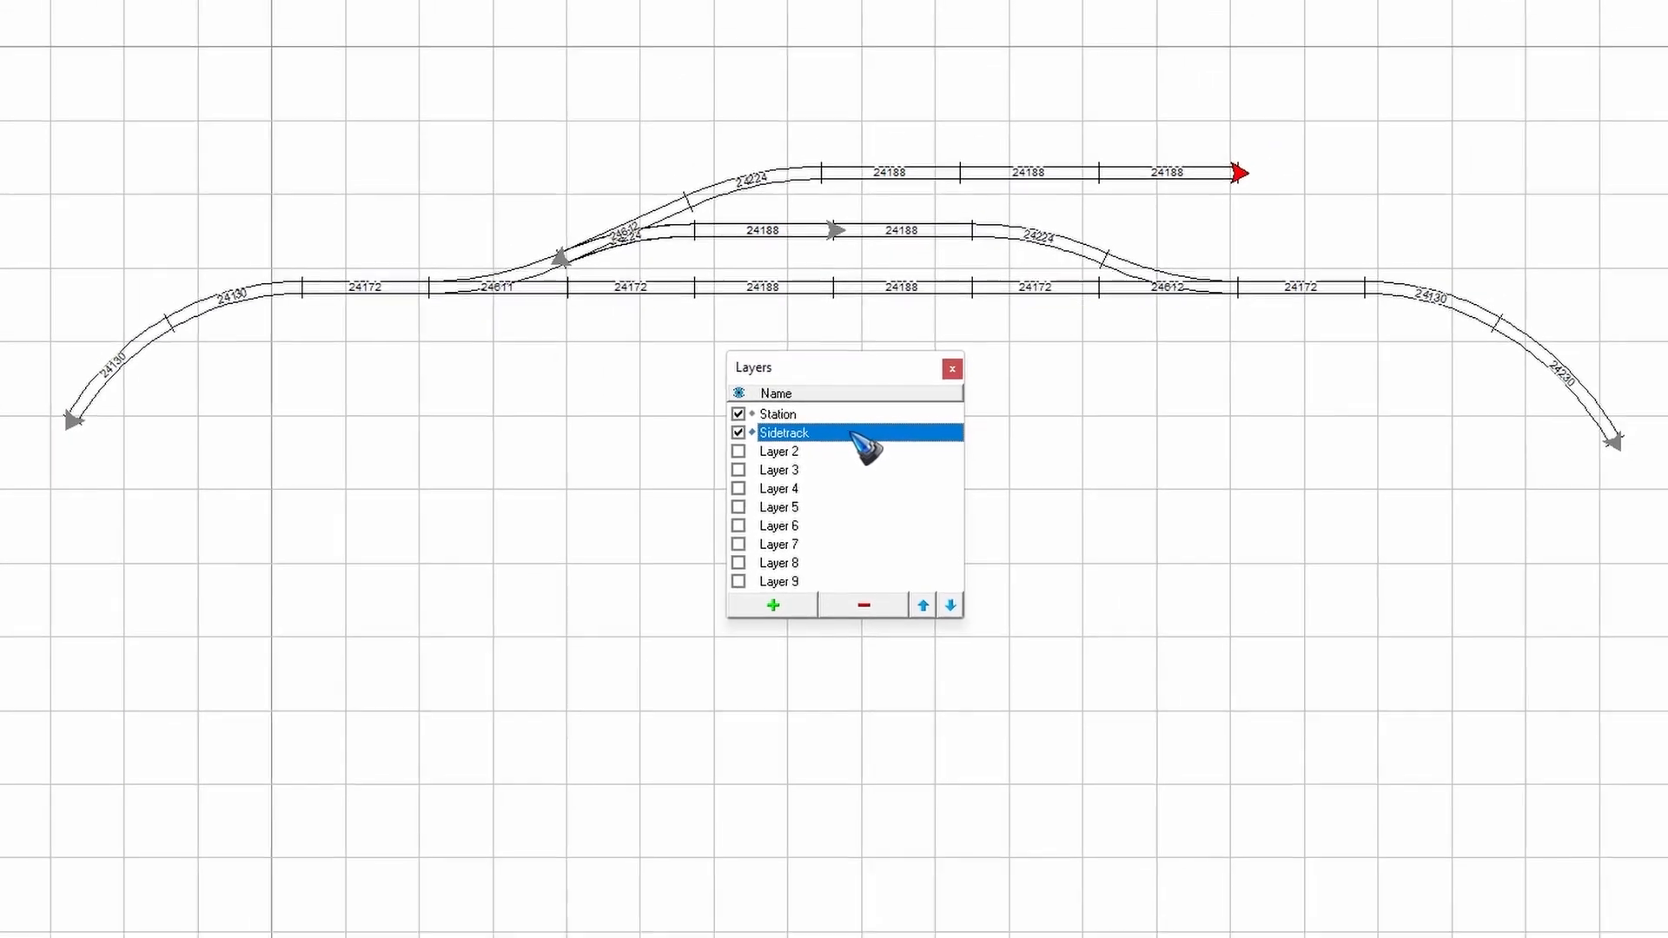
- Transfer the 24172 straight and the two curves at each outer end of the main line to Layer 2
left_click(1342, 288)
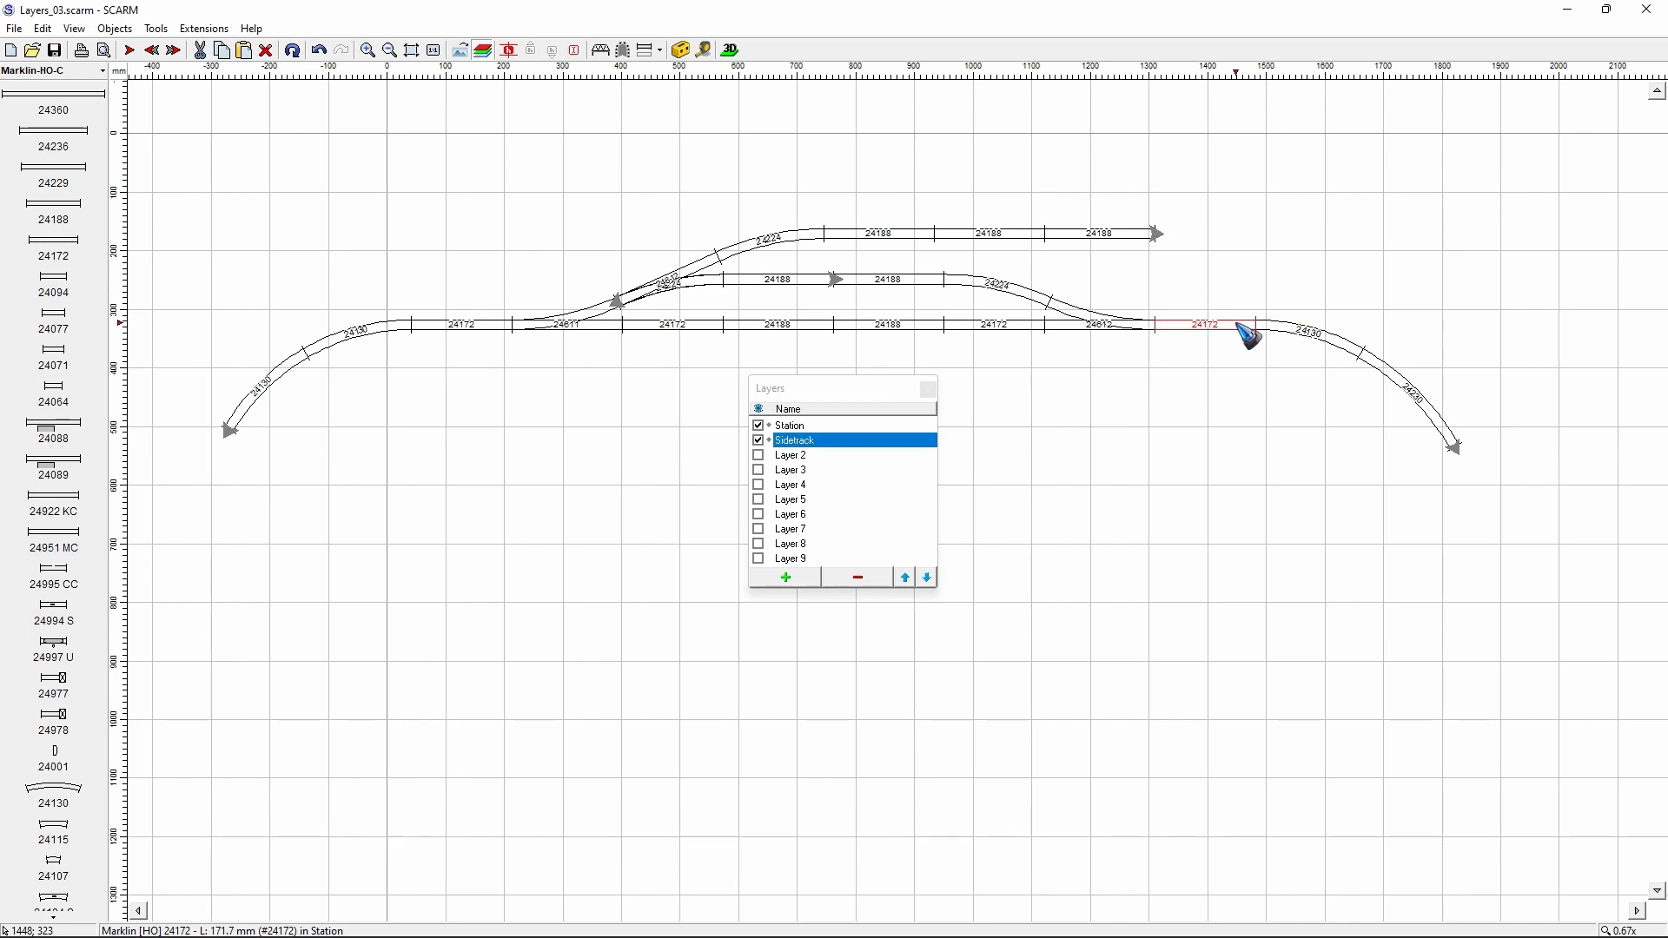
left_click(1298, 330, "ctrl")
left_click(1381, 364, "ctrl")
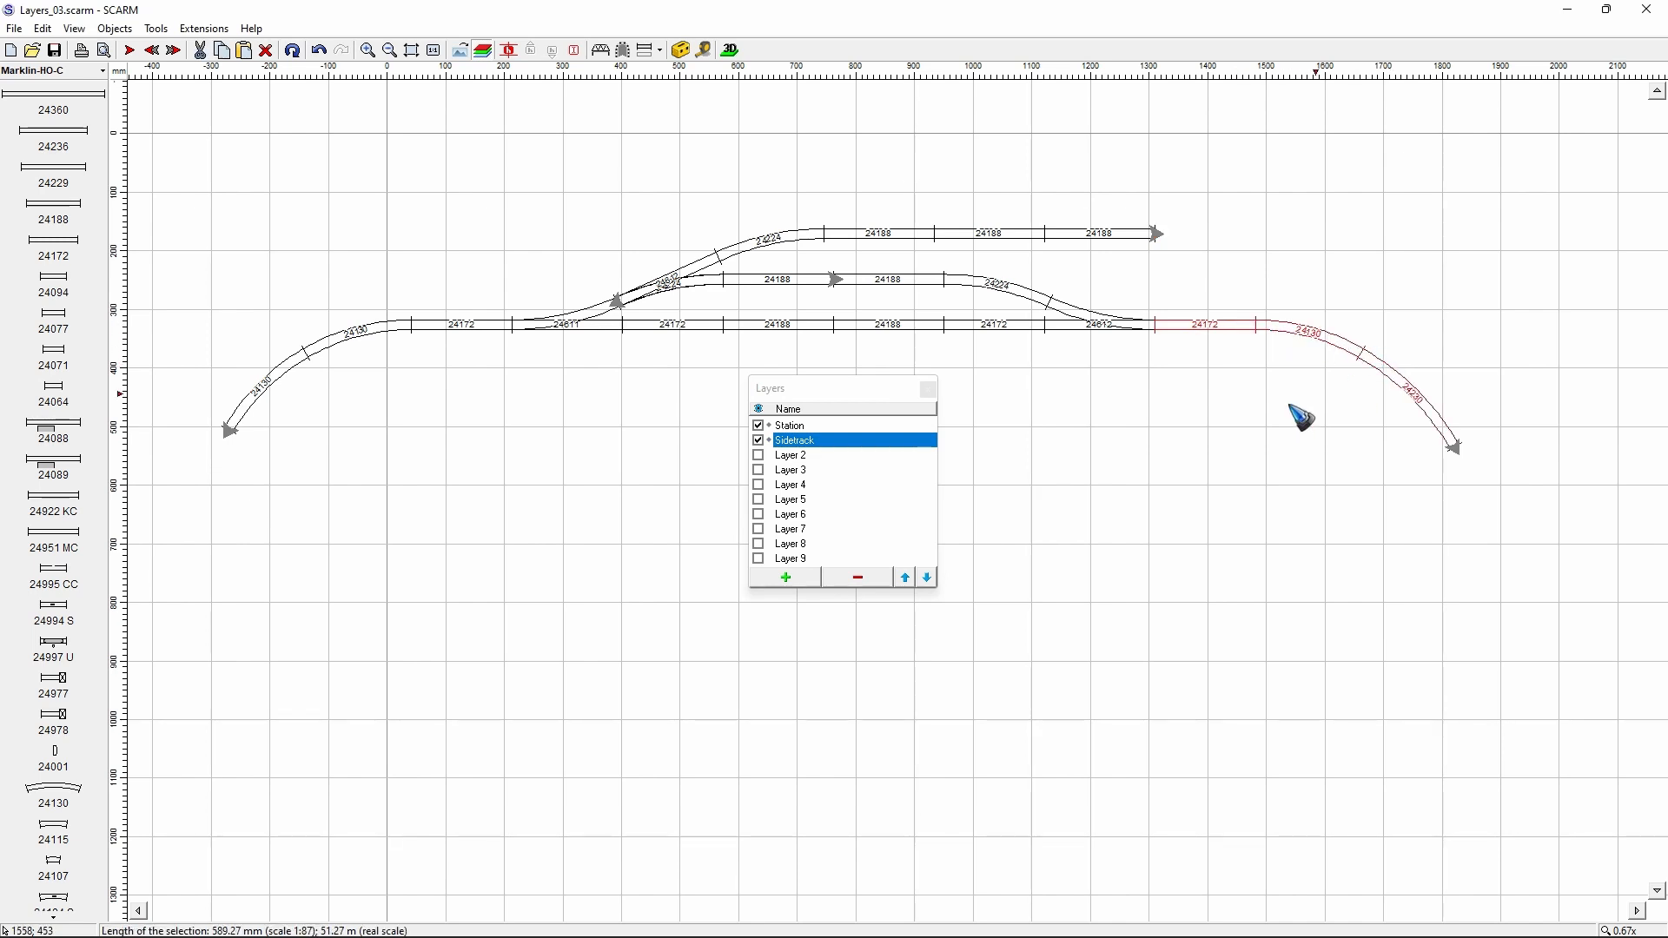
left_click(464, 328, "ctrl")
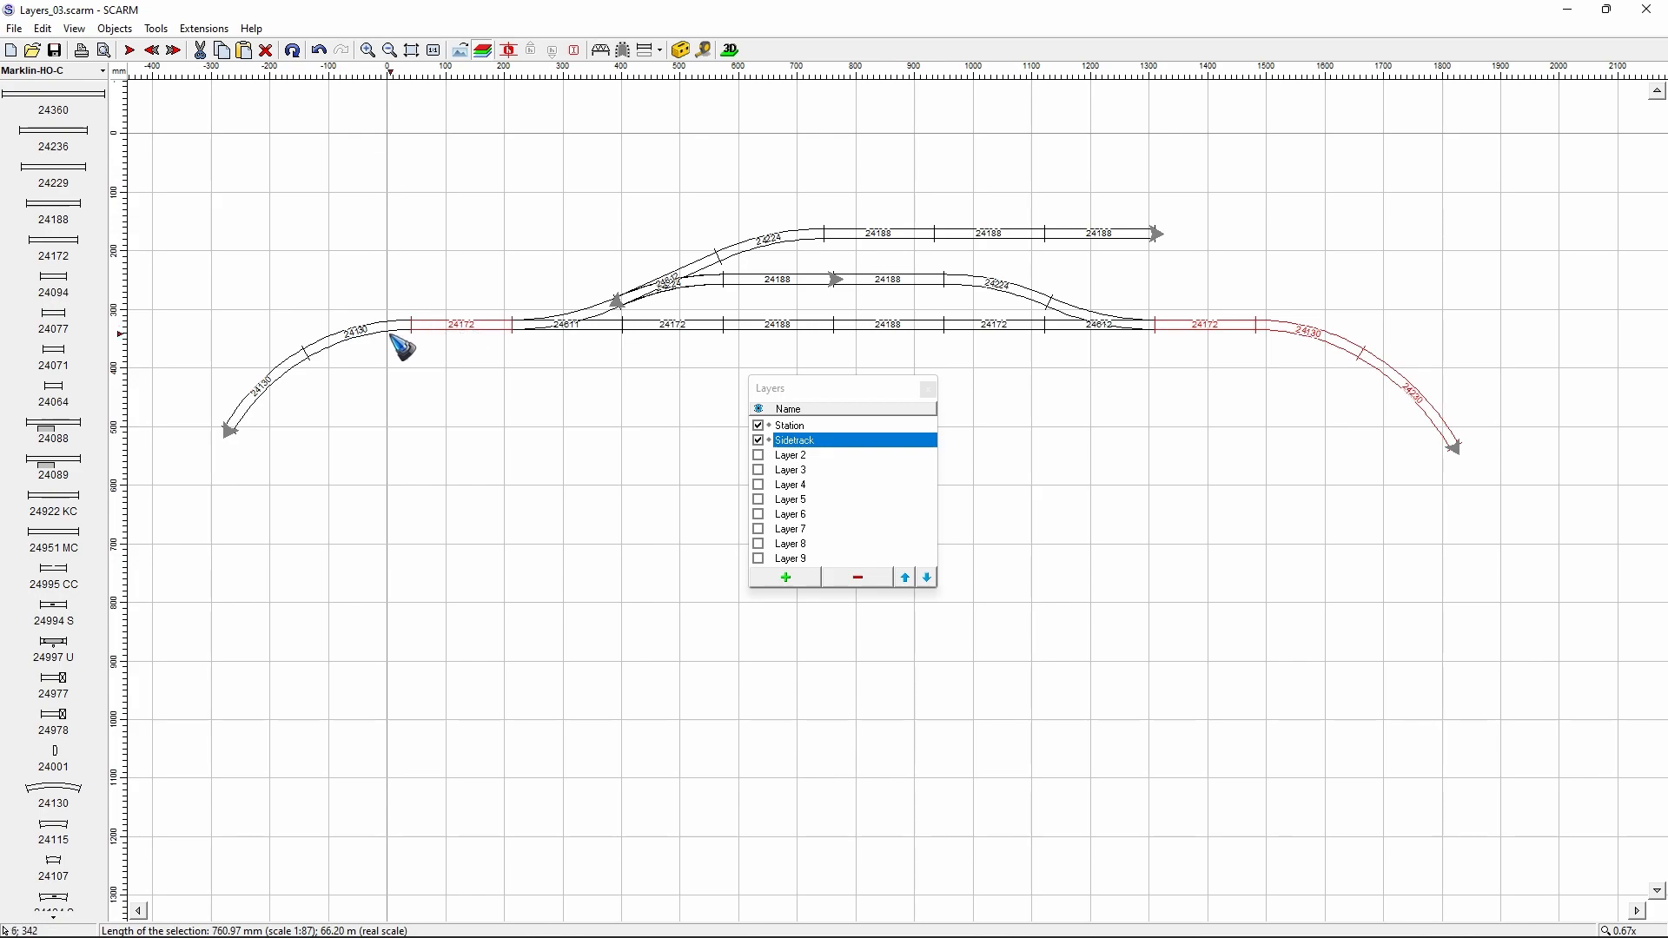
left_click(374, 334, "ctrl")
left_click(271, 341, "ctrl")
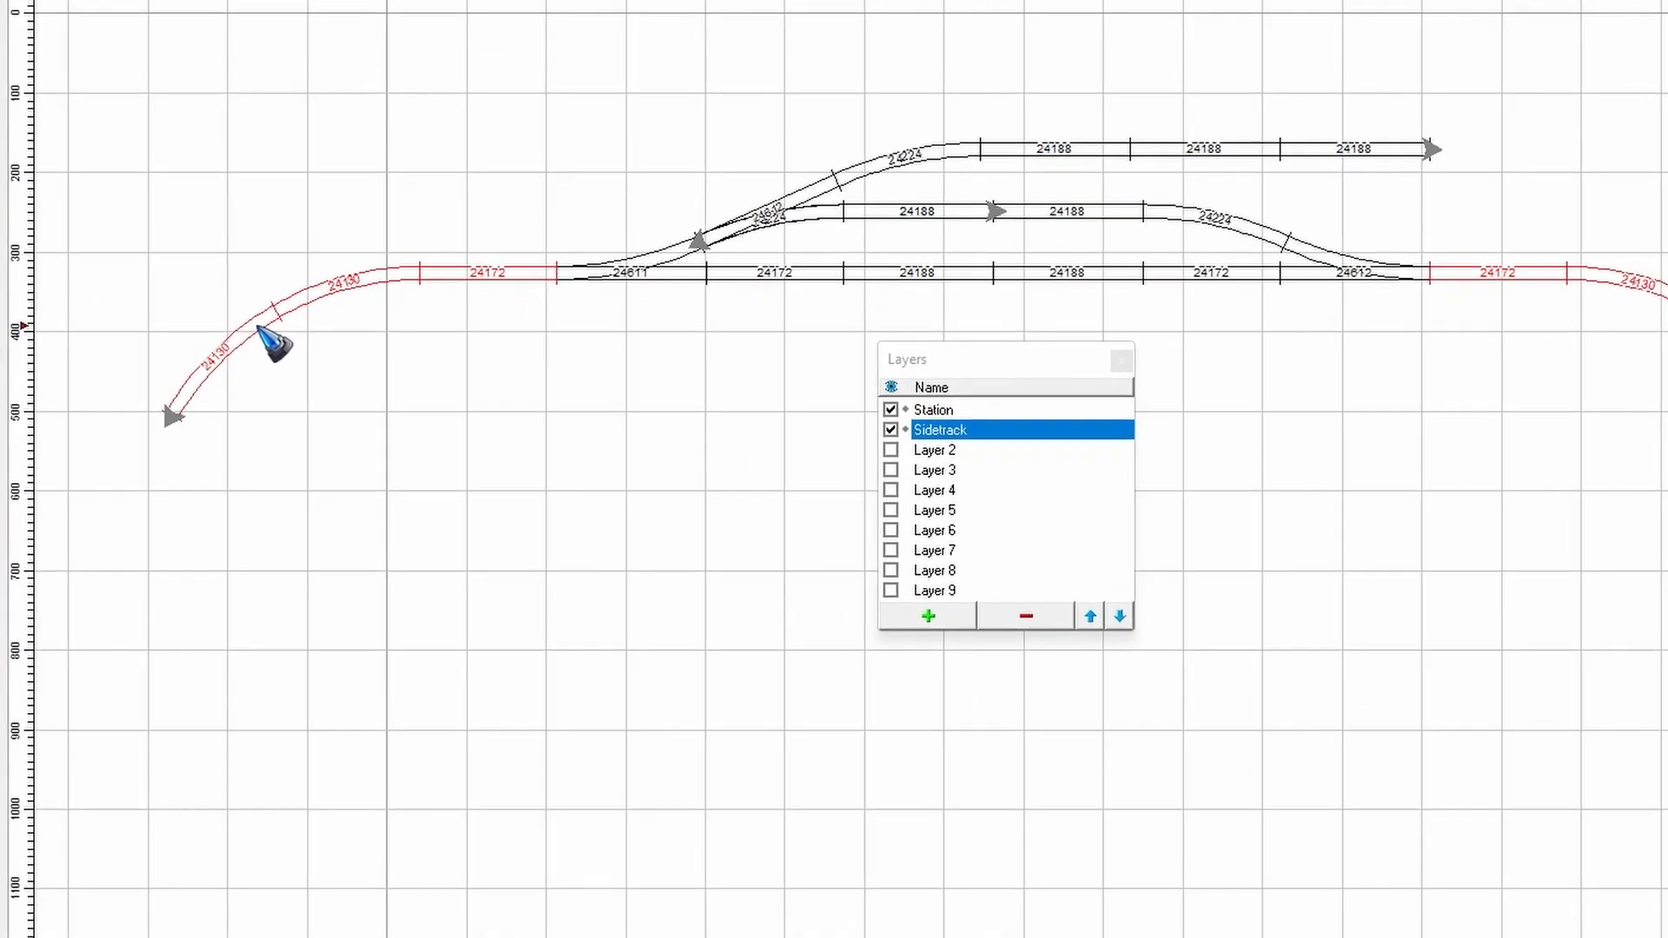
right_click(270, 342)
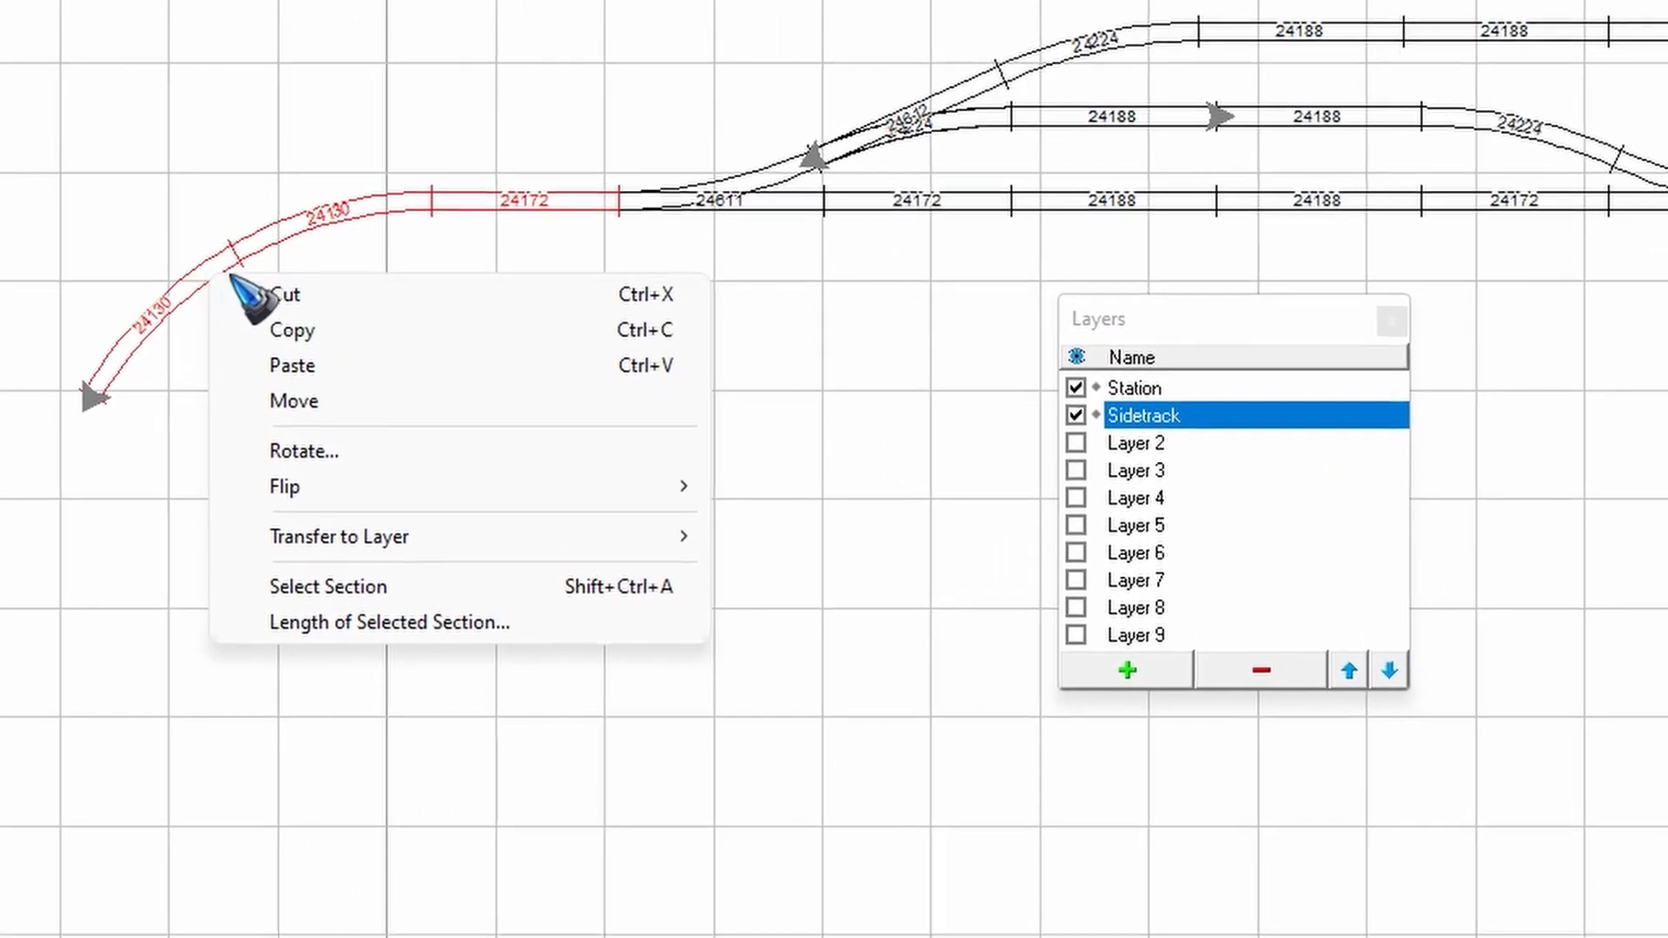
mouse_move(473, 533)
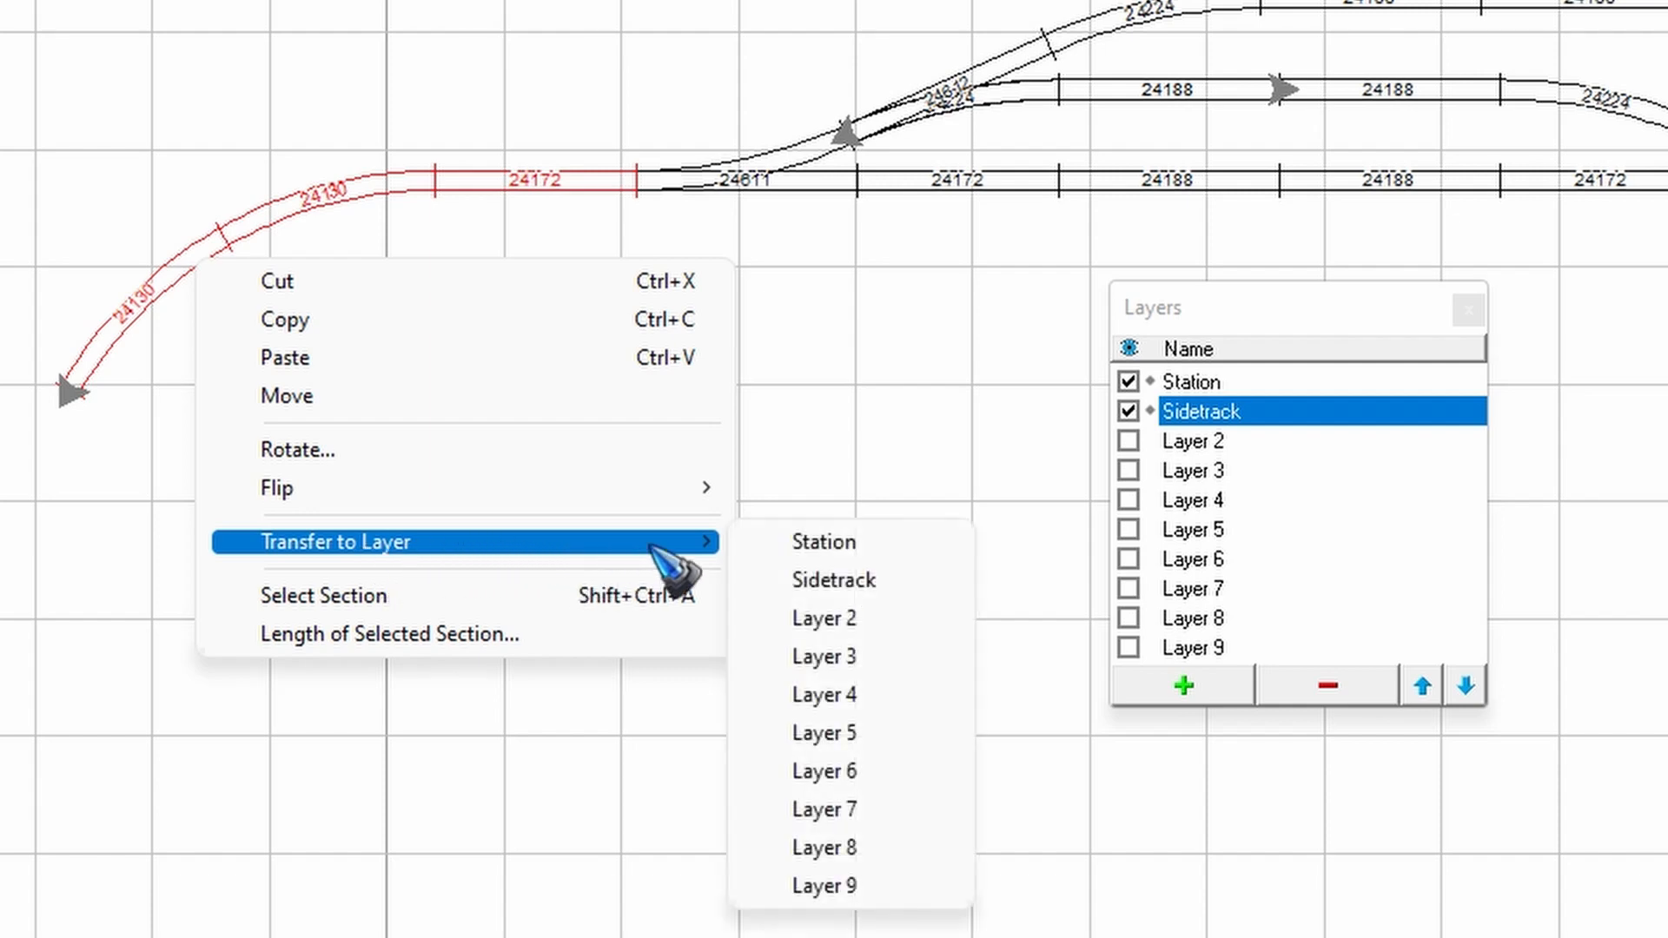
left_click(871, 618)
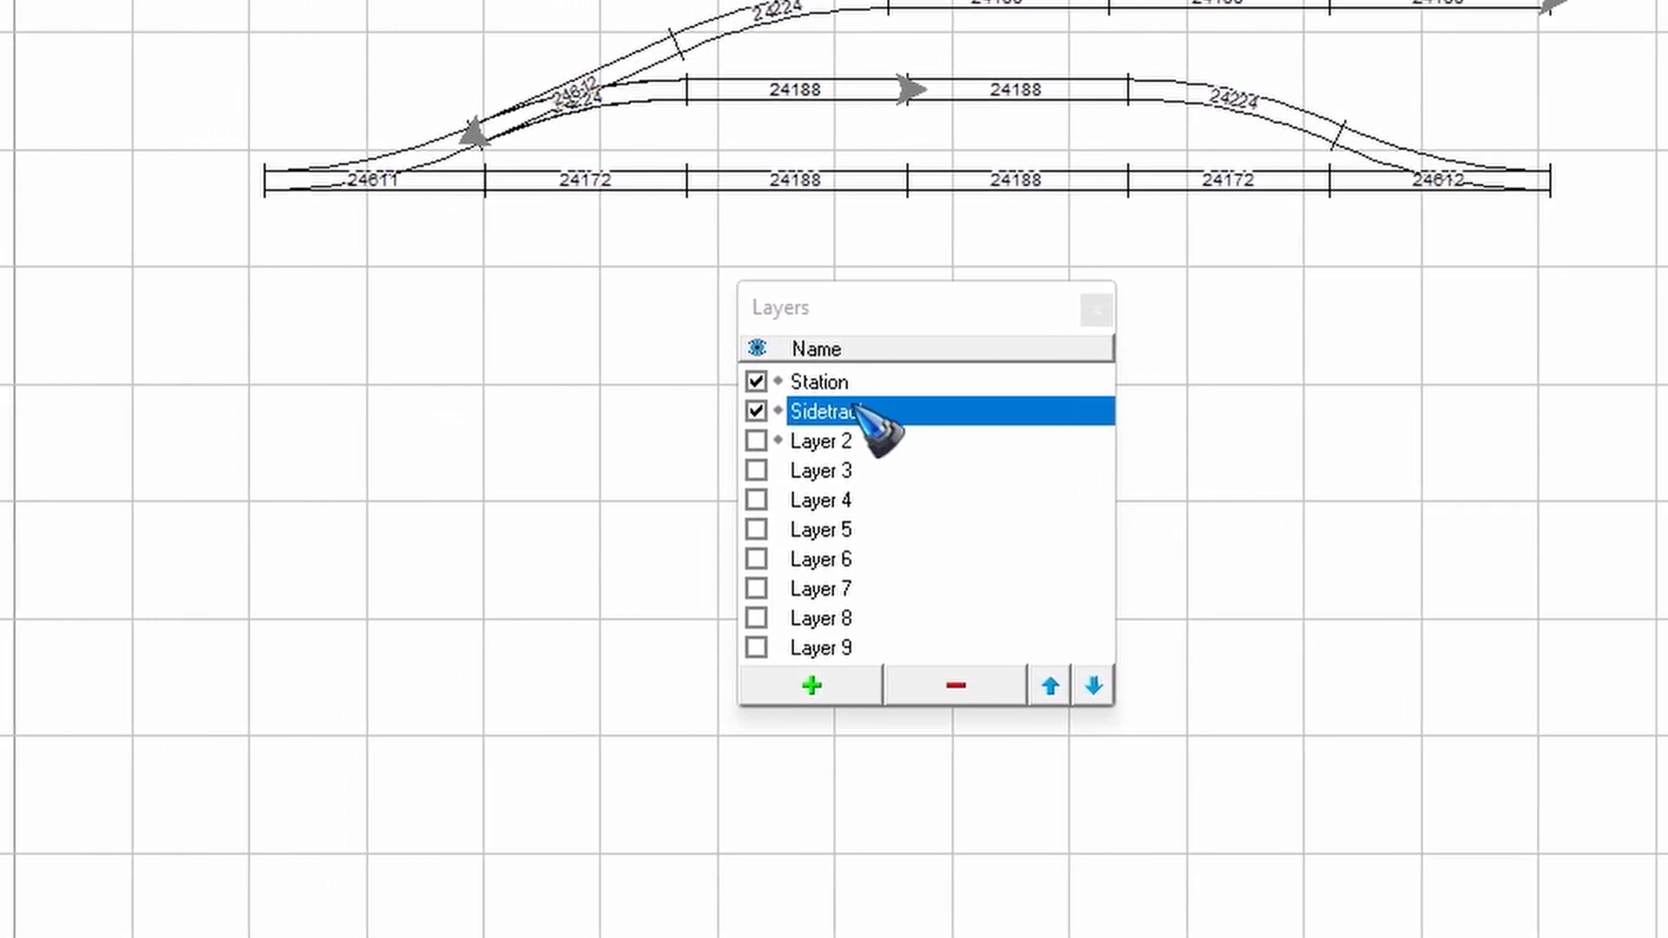
- Make Station the active layer, hiding the Sidetrack layer and showing Layer 2
left_click(775, 386)
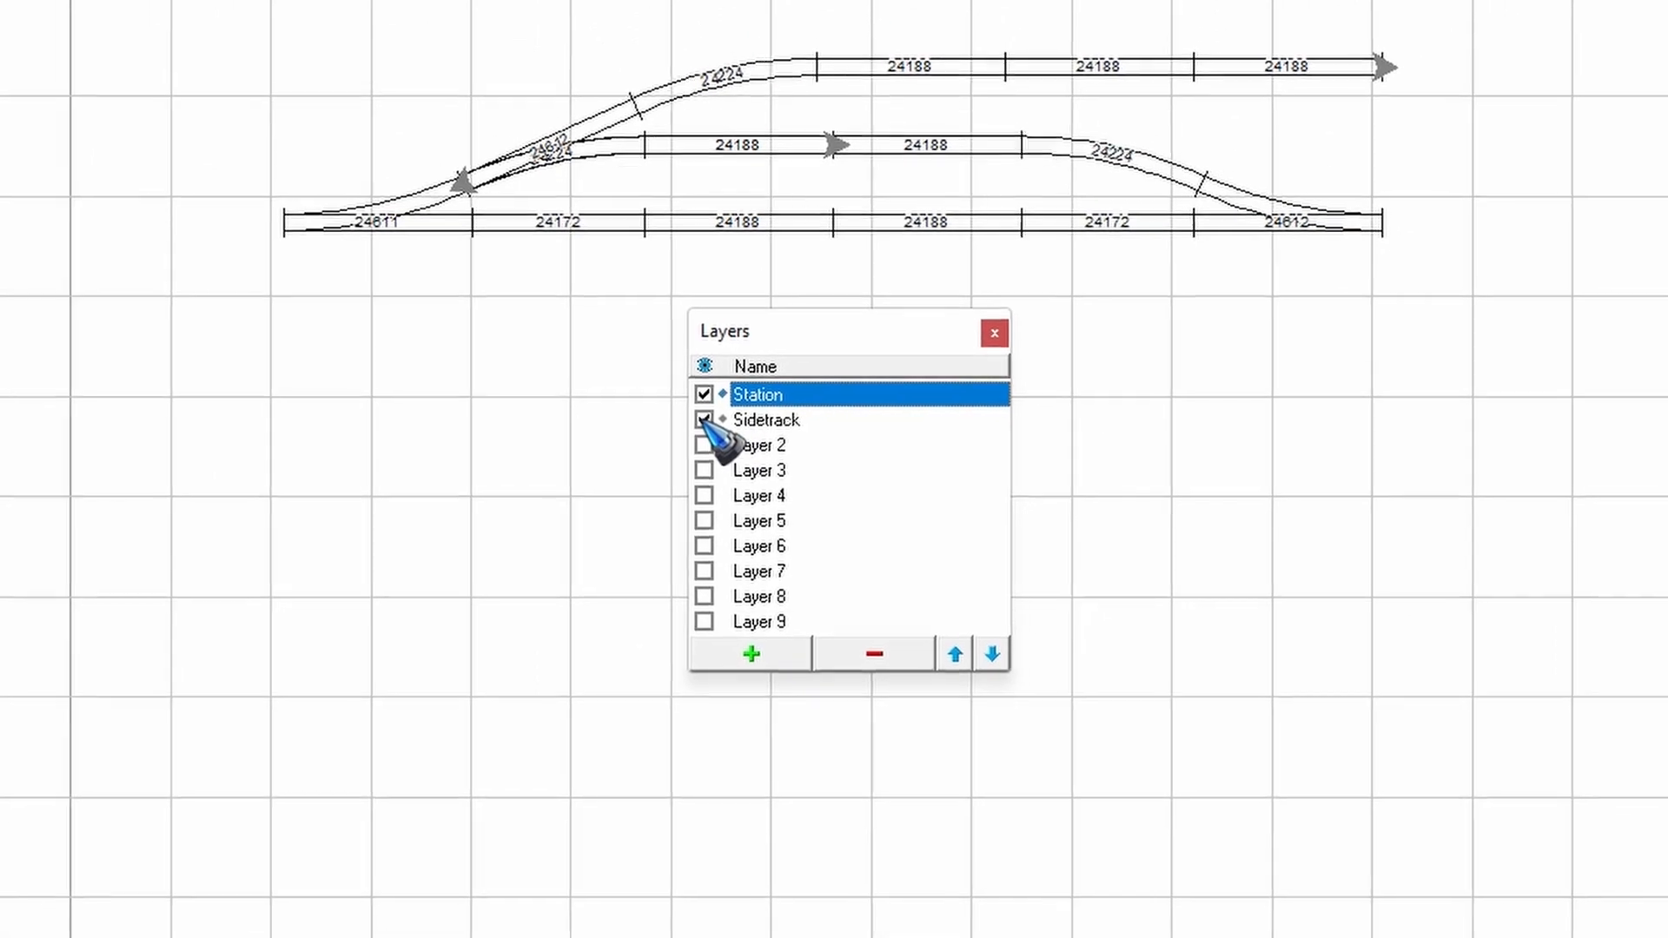
left_click(700, 411)
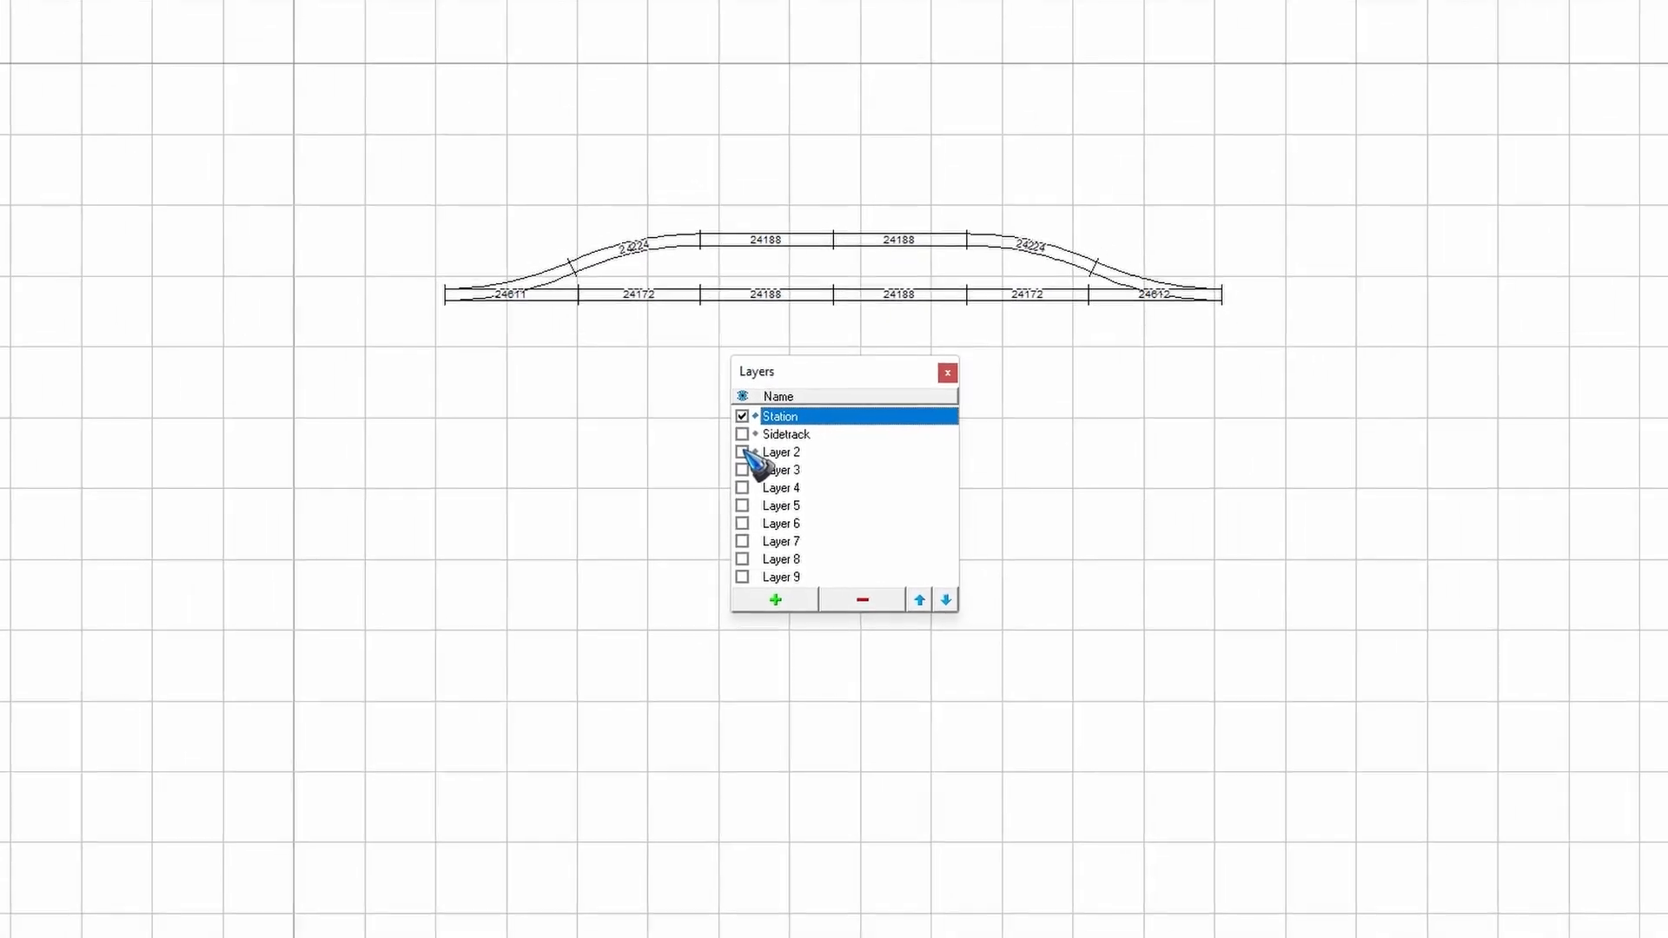
left_click(713, 446)
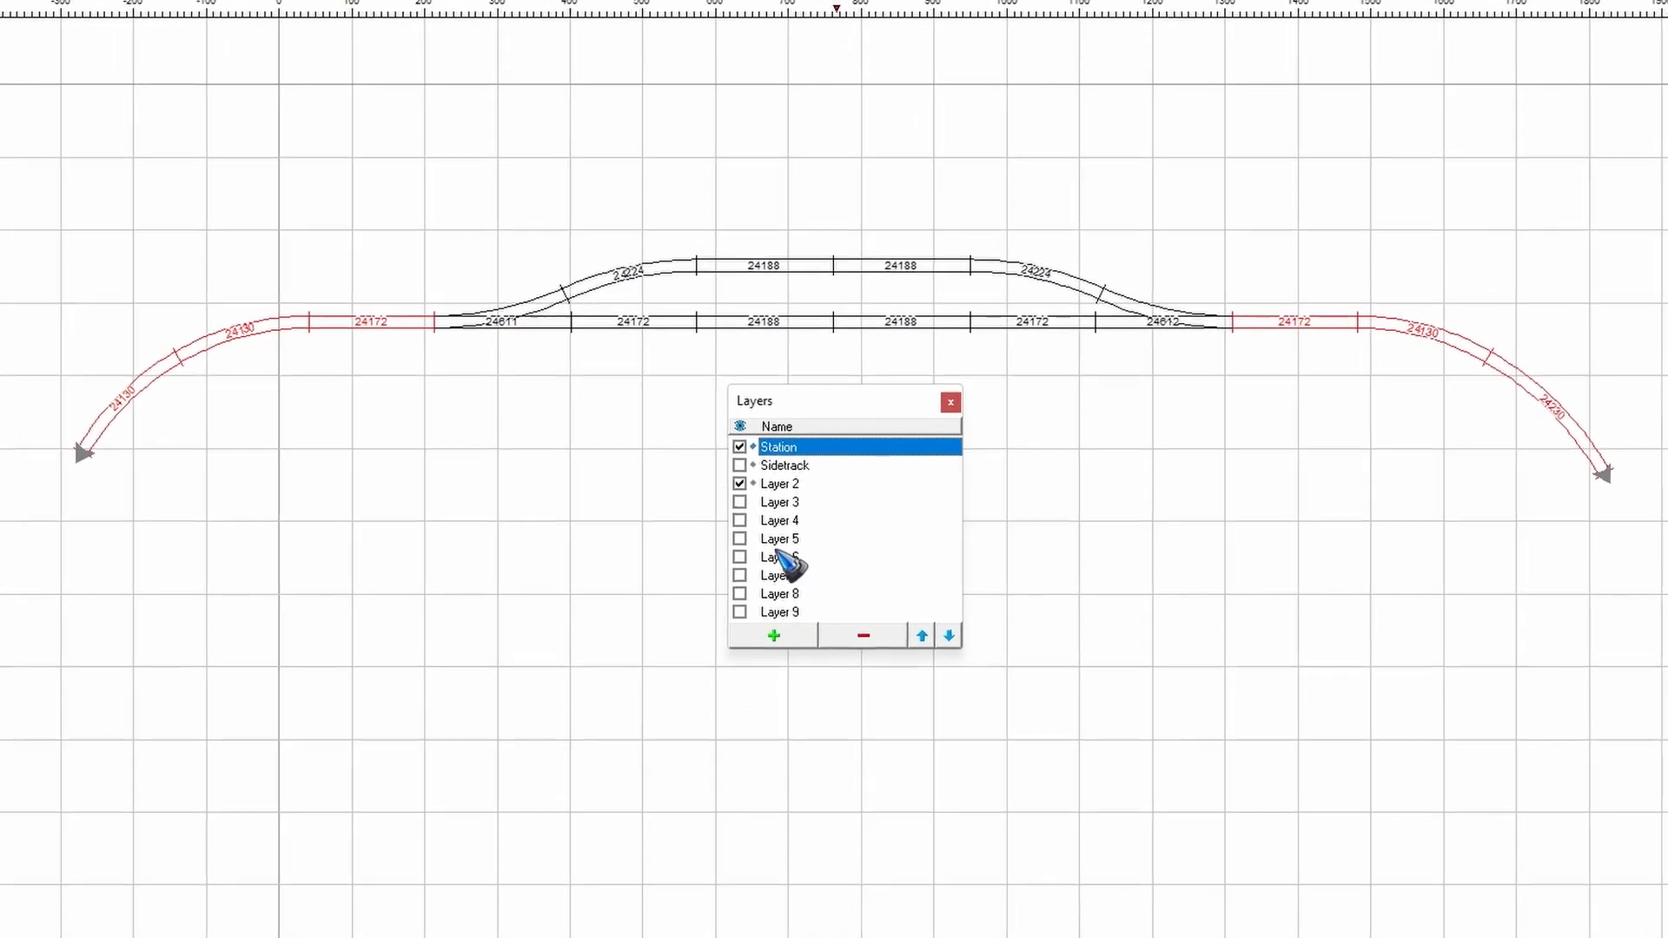
- Delete Layer 9 and Layer 8 from the layer list and add one new layer
left_click(769, 667)
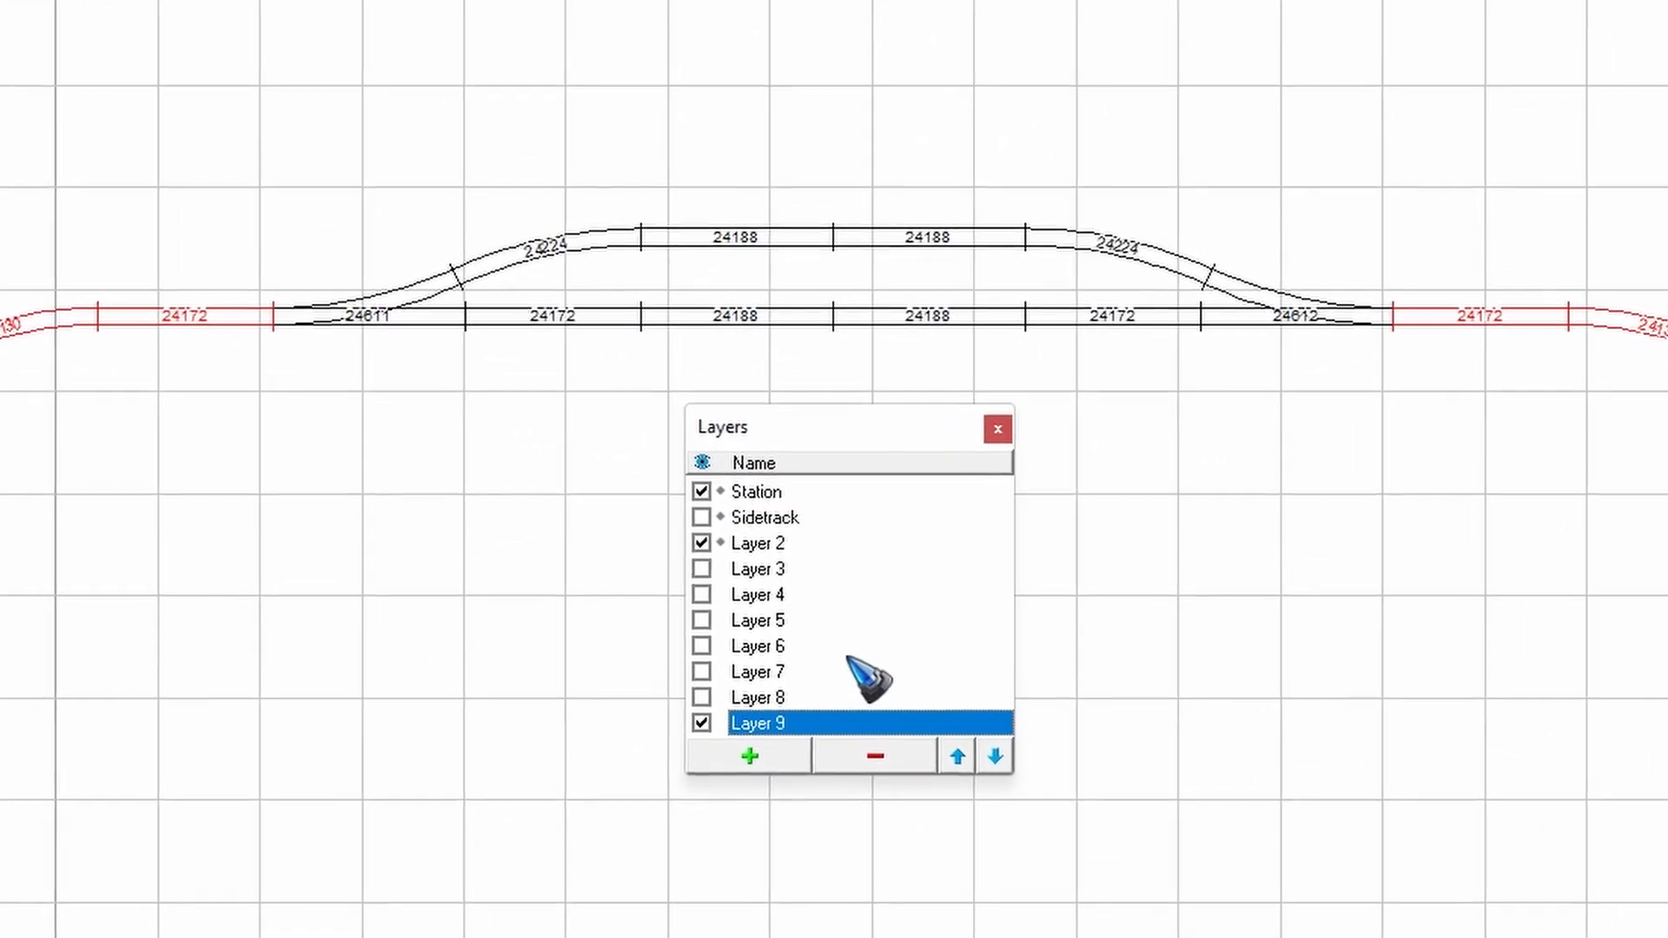
left_click(903, 821)
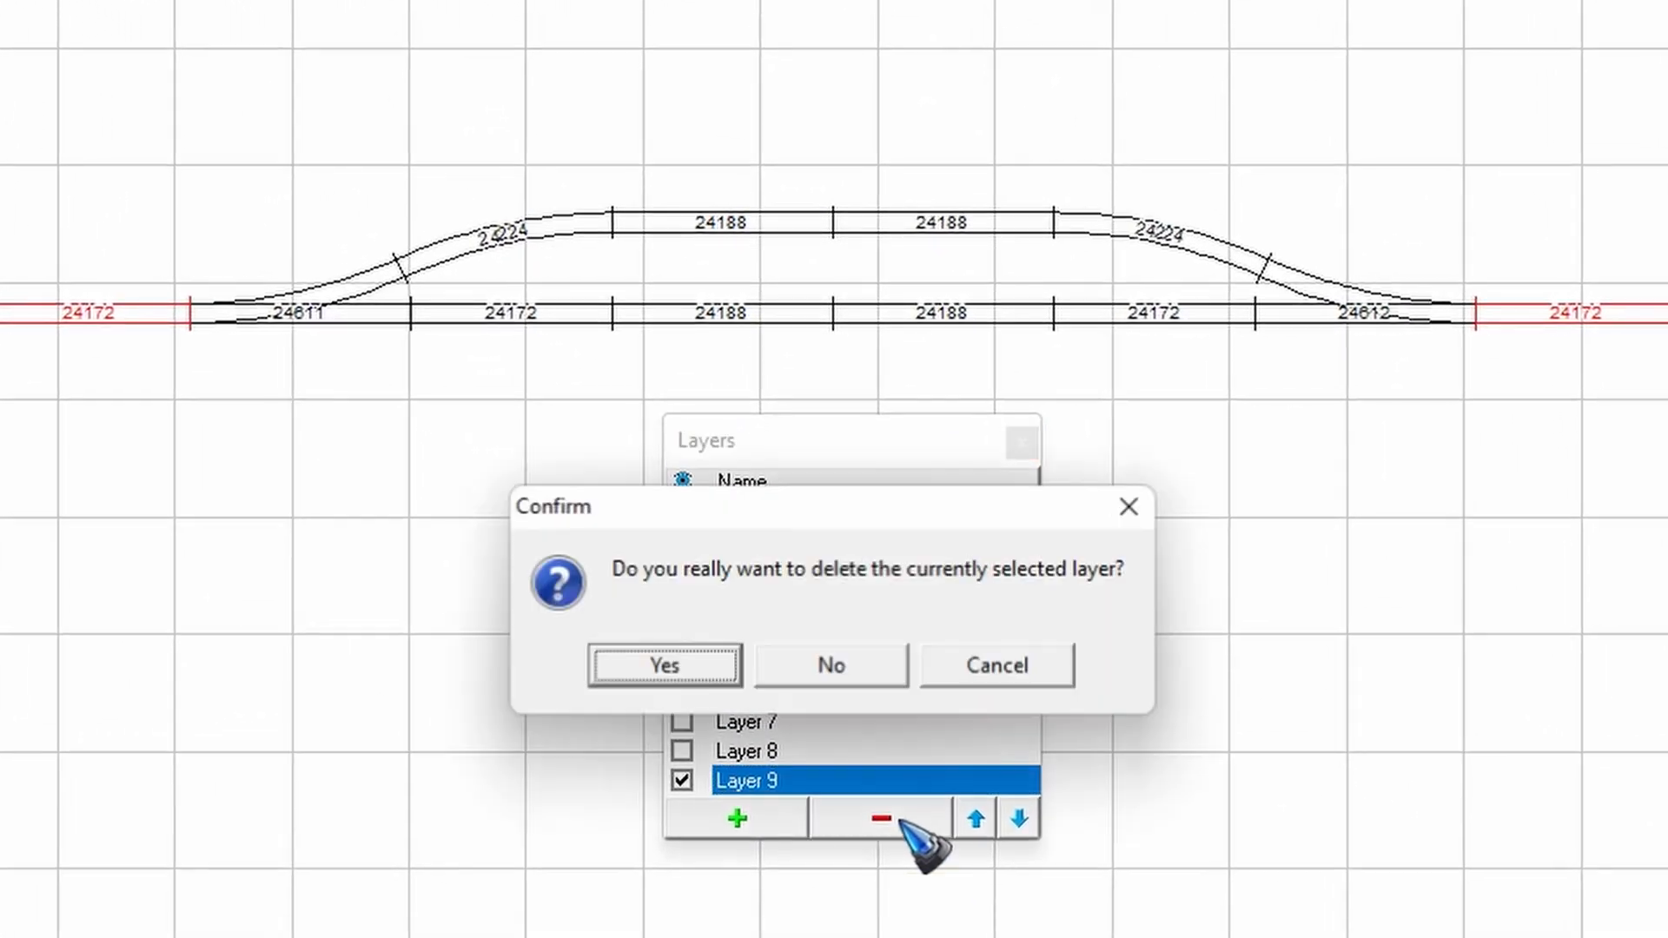
left_click(688, 669)
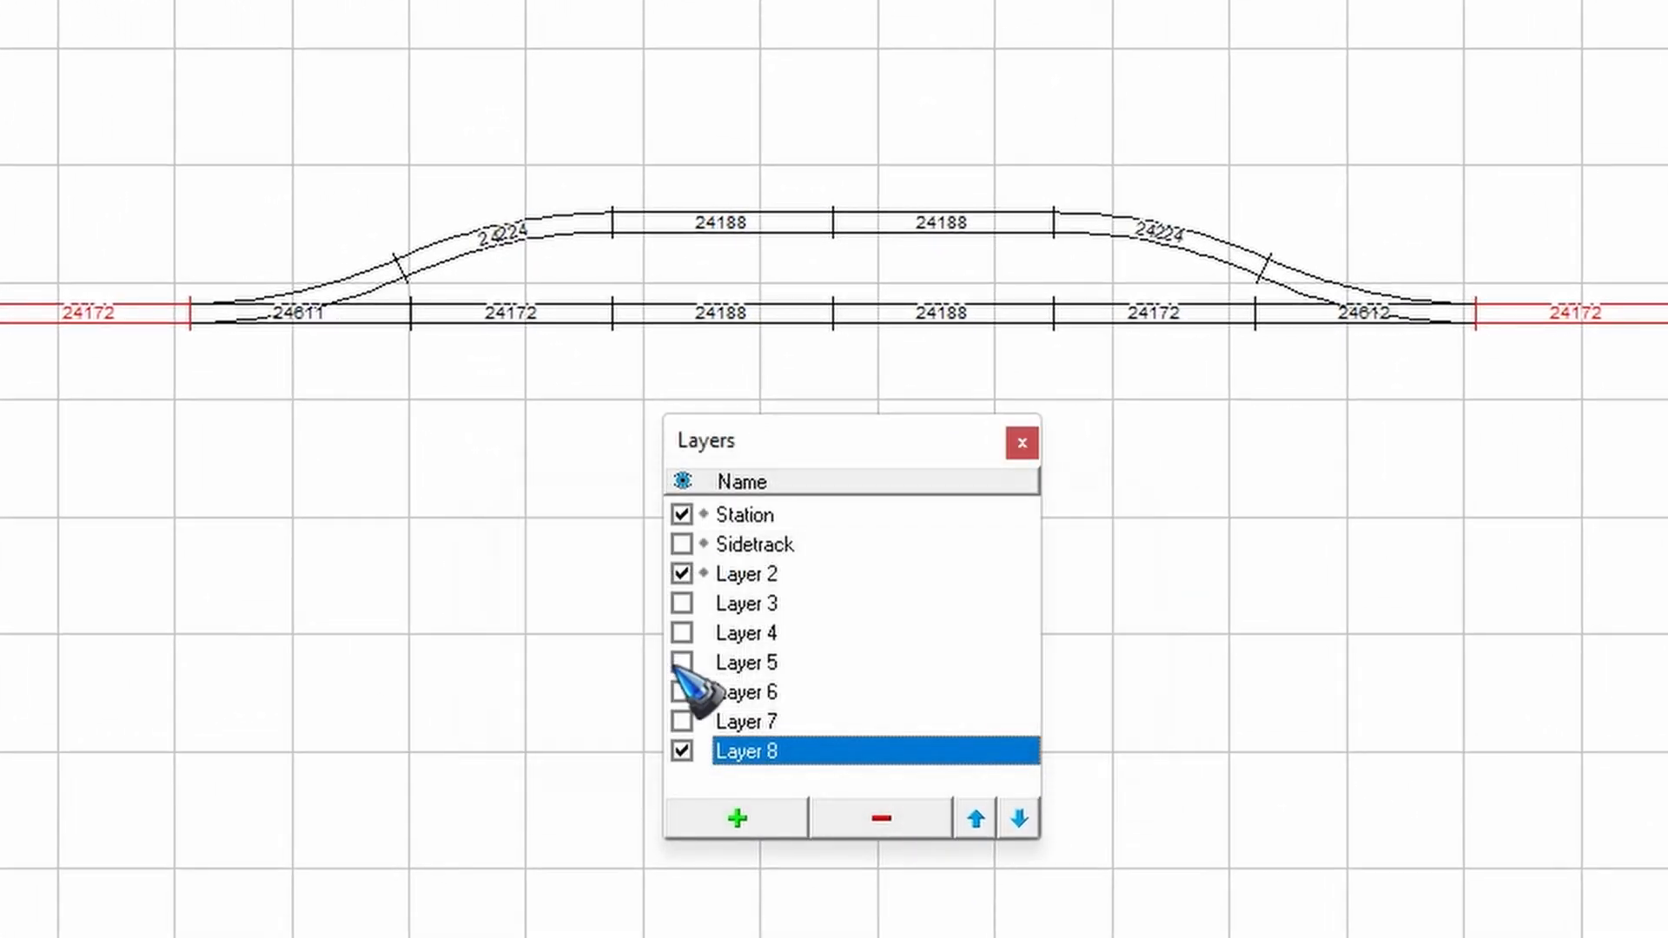
left_click(881, 819)
left_click(694, 669)
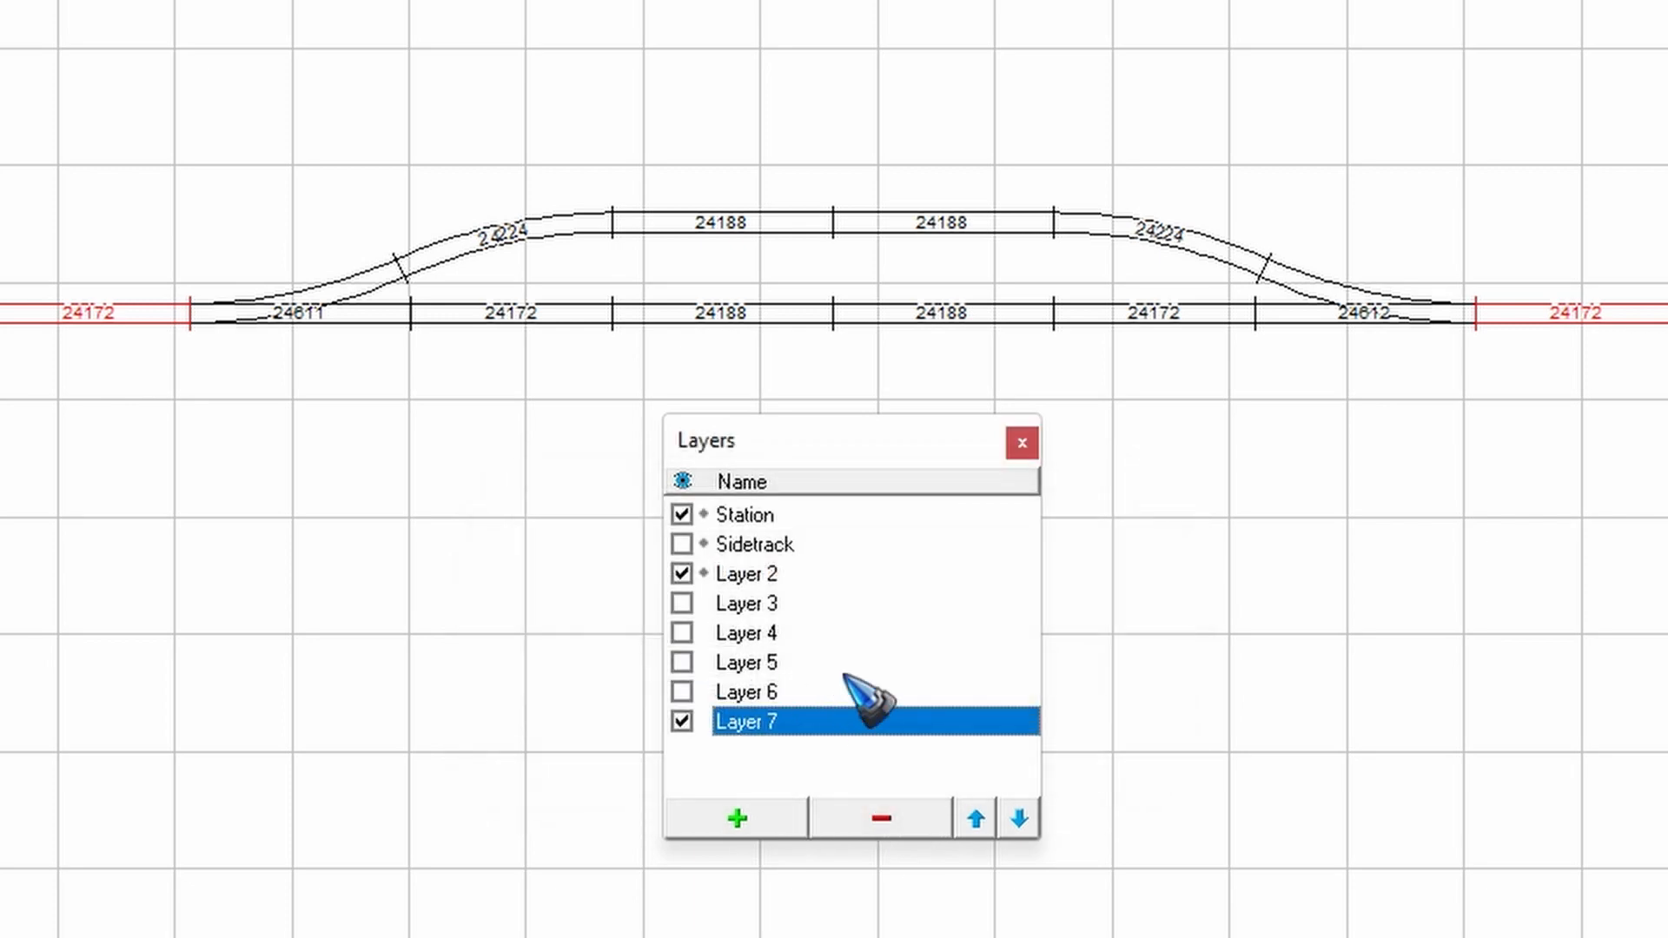
left_click(763, 820)
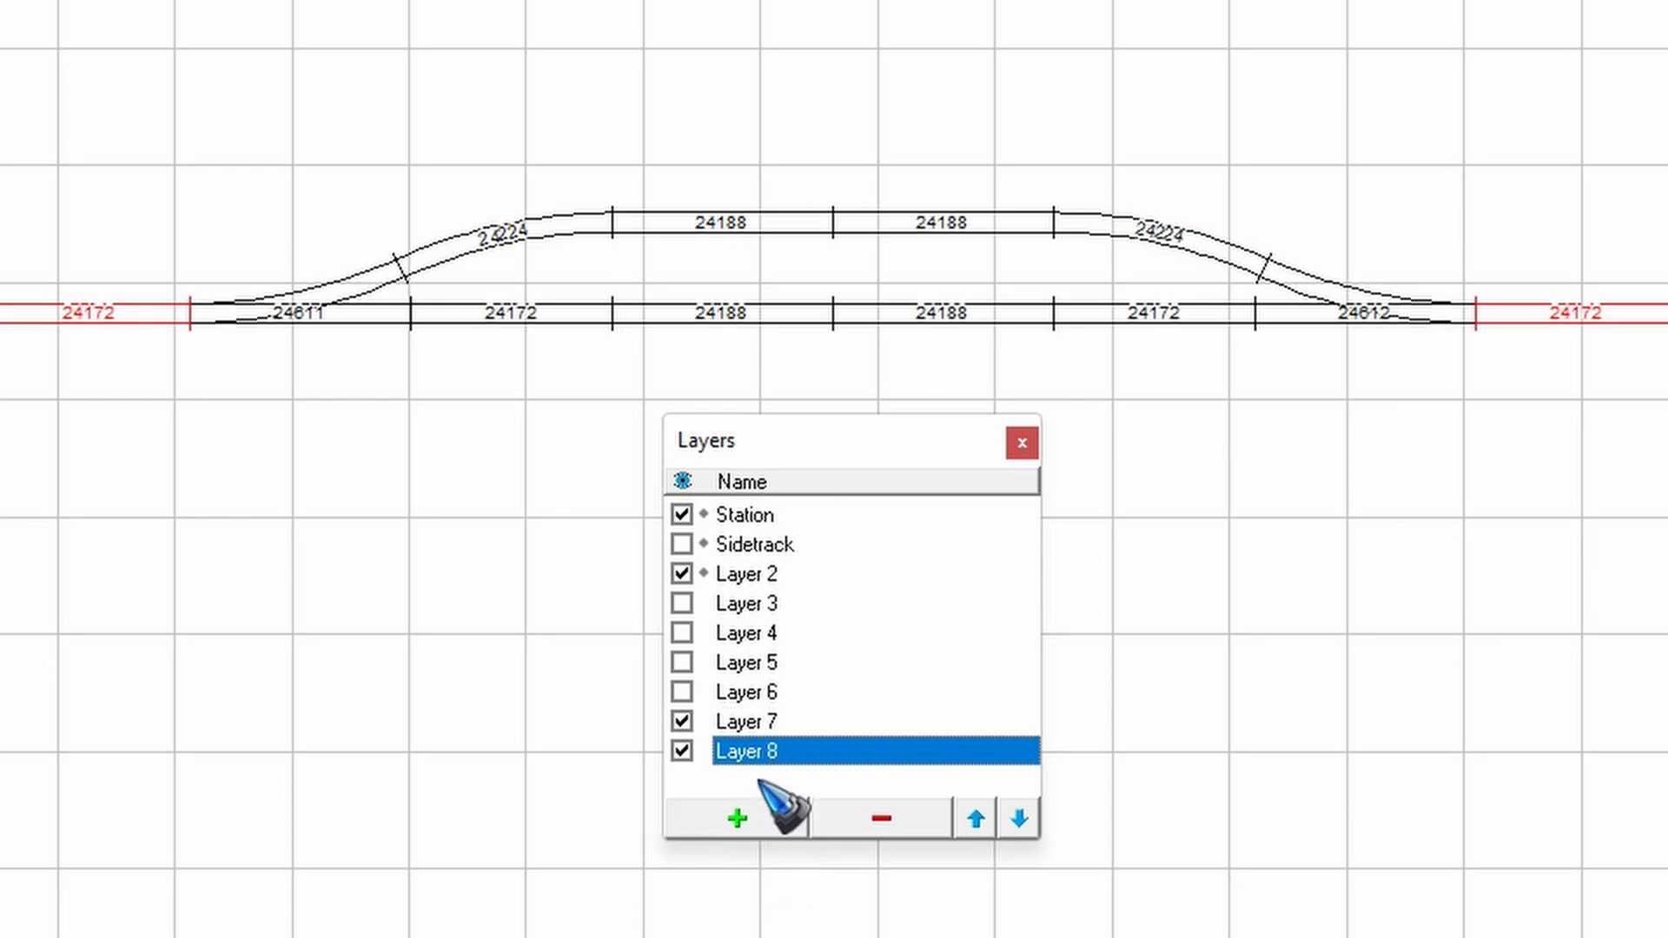
- Make Sidetrack the active layer and shift it up and down the layer order, returning it to directly below Station
left_click(768, 547)
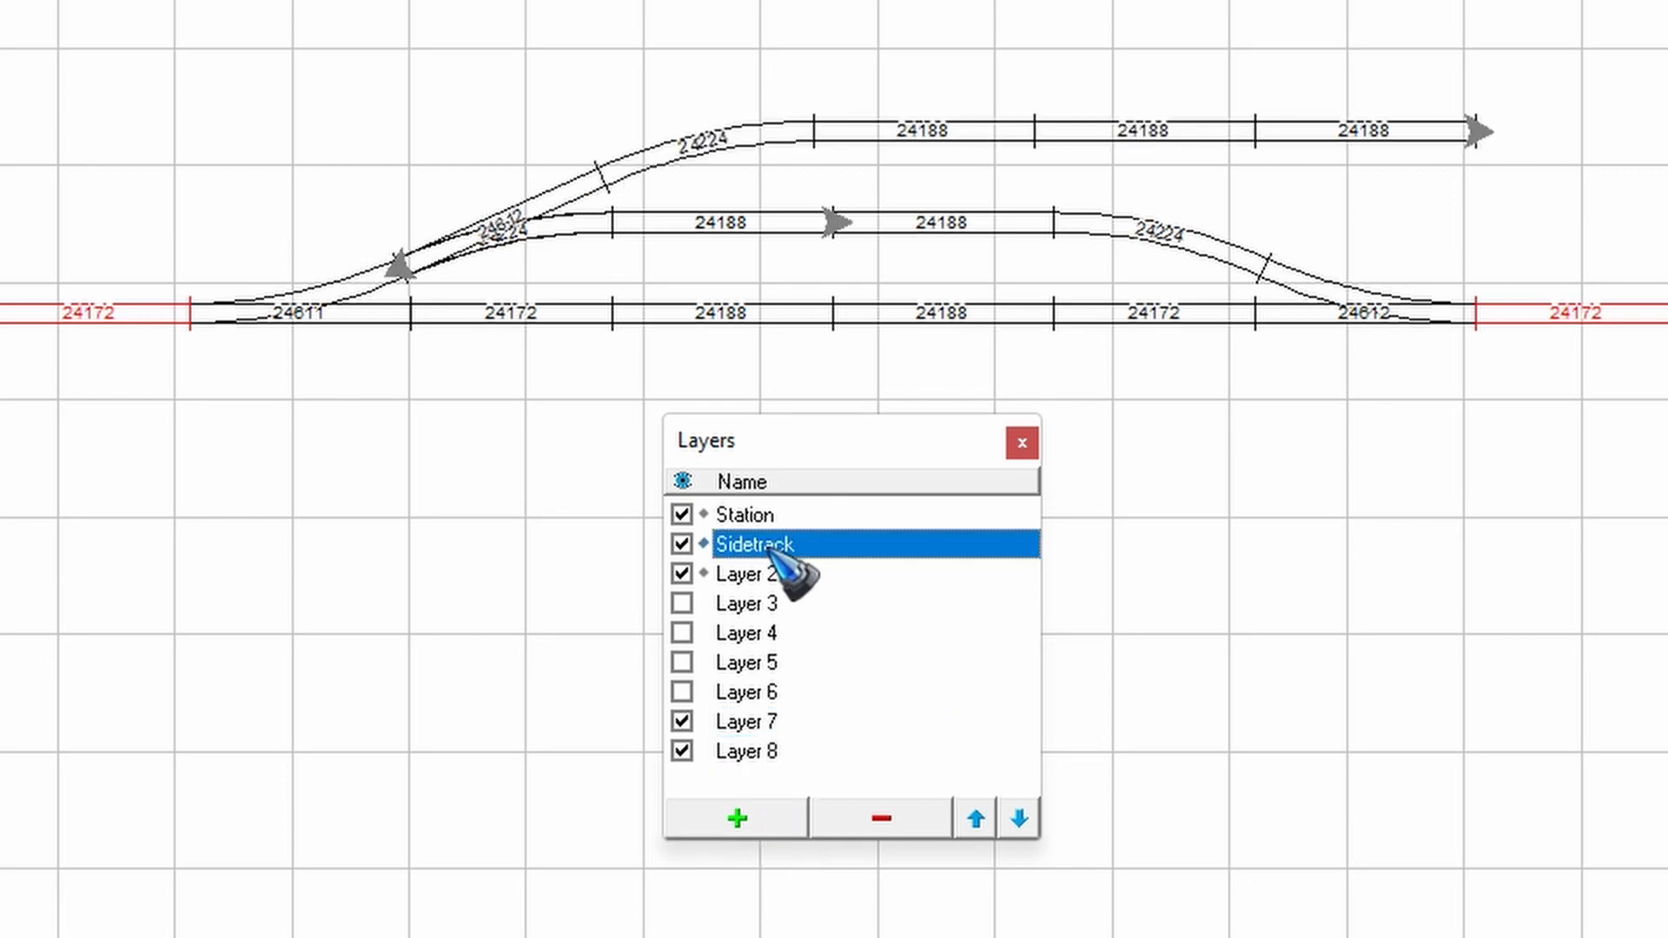
left_click(974, 818)
left_click(1019, 818)
left_click(1019, 819)
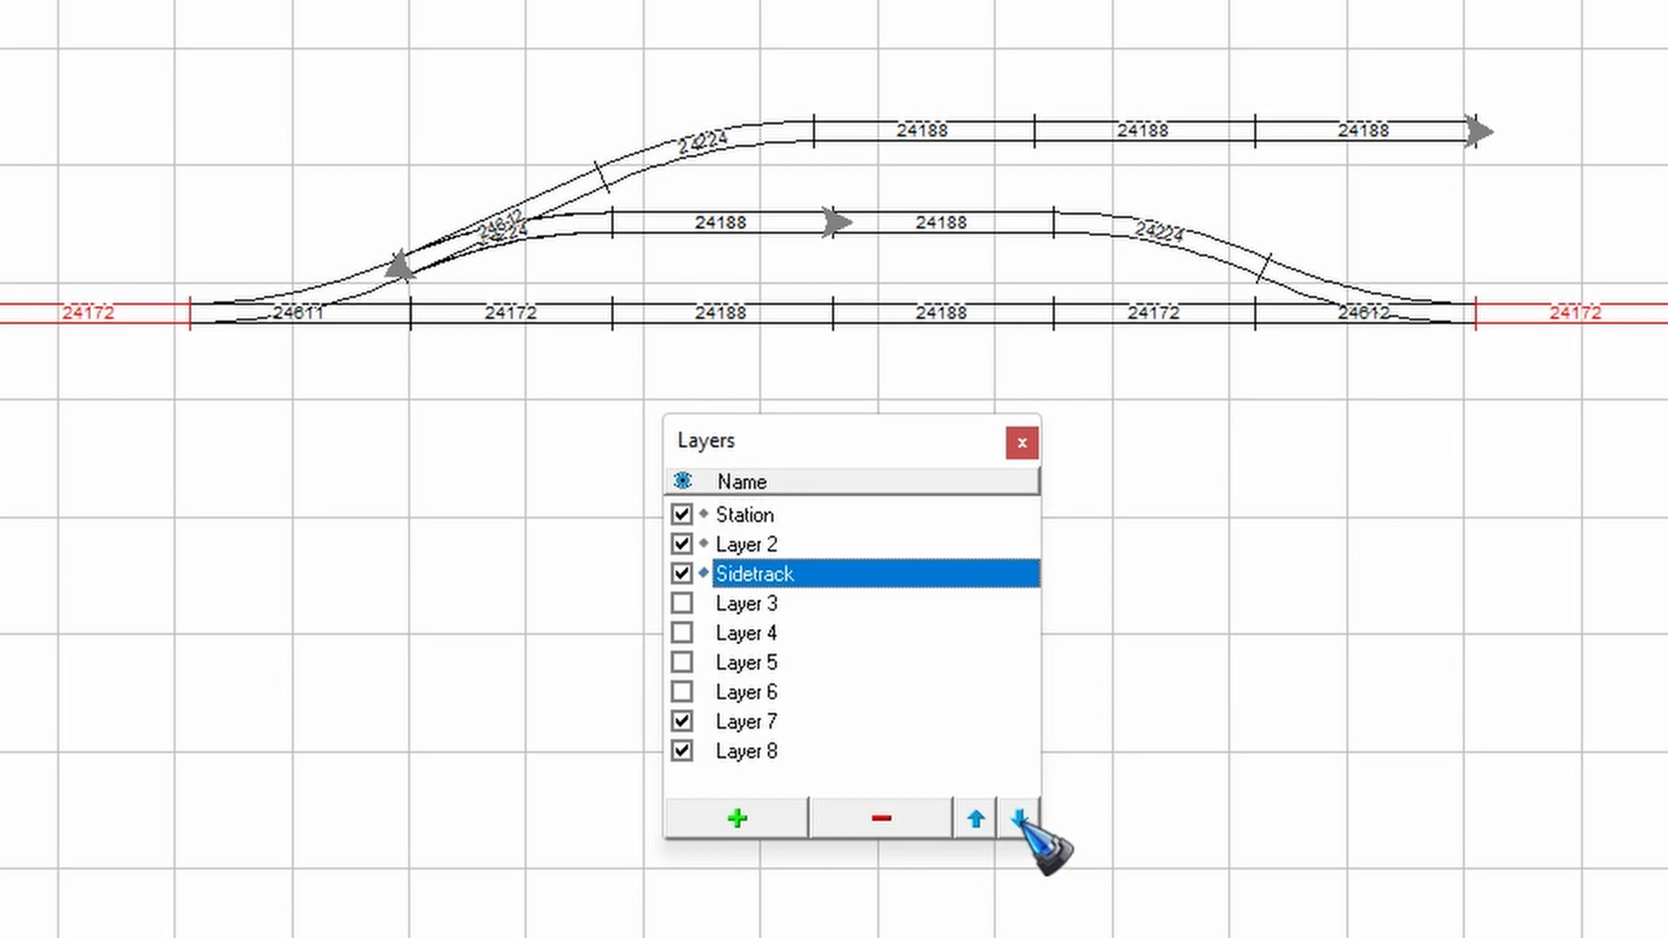
left_click(1019, 818)
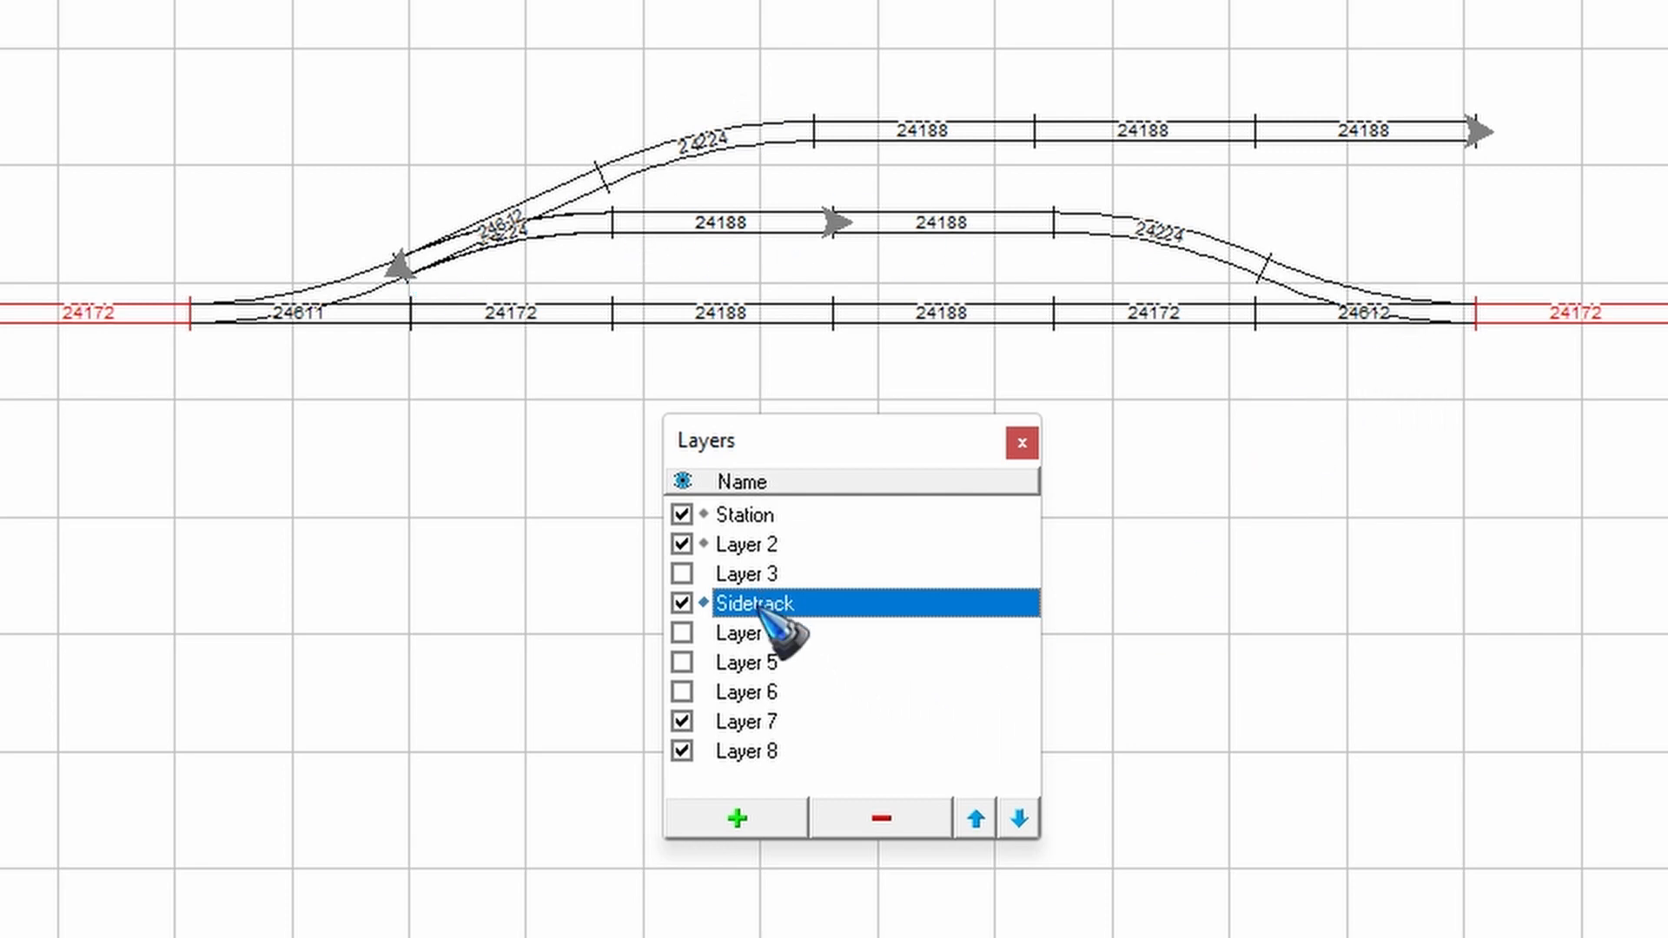
left_click(973, 817)
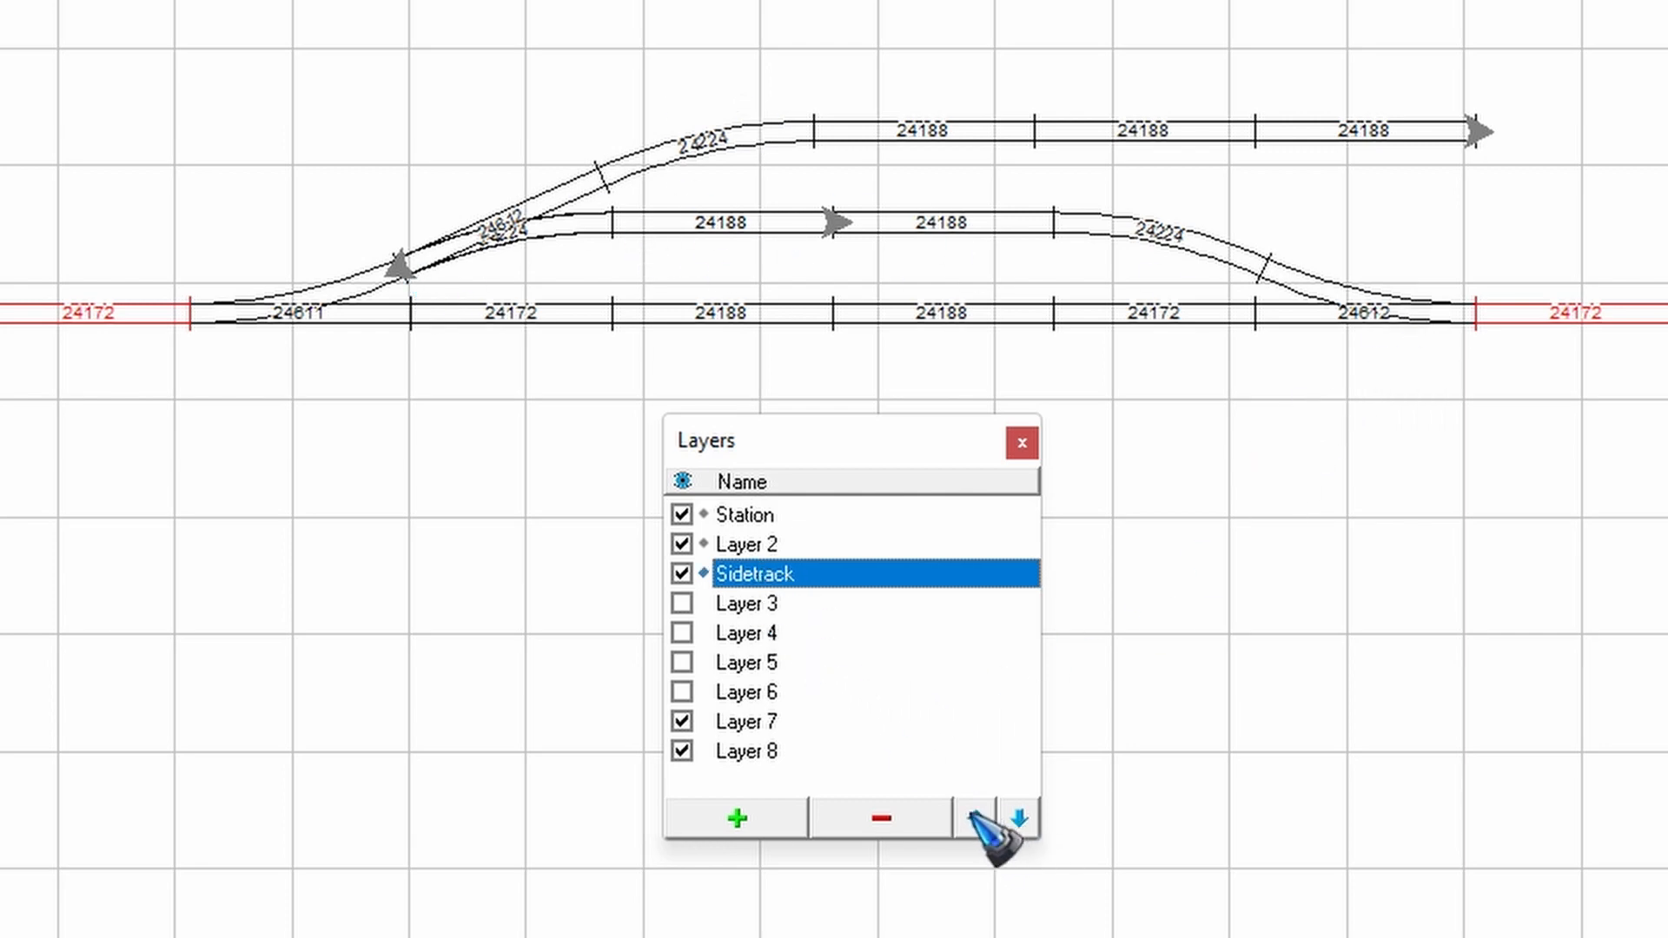
left_click(973, 818)
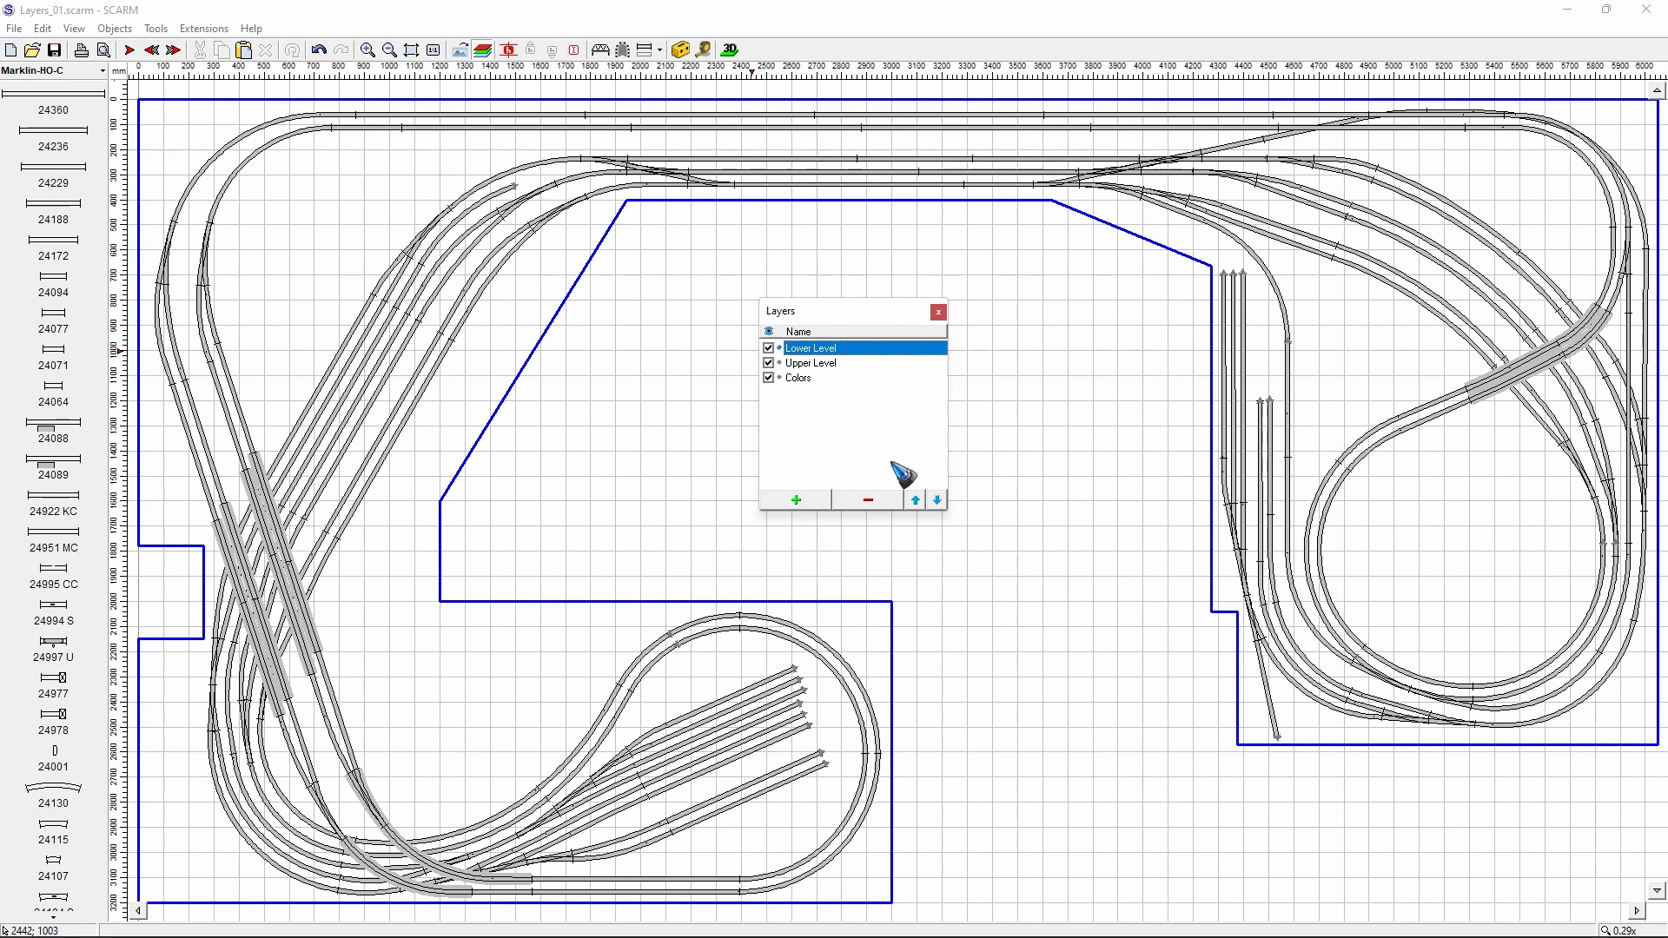
- Hide the Upper Level layer in the Layers_01 layout, keeping Lower Level as the active layer
left_click(769, 363)
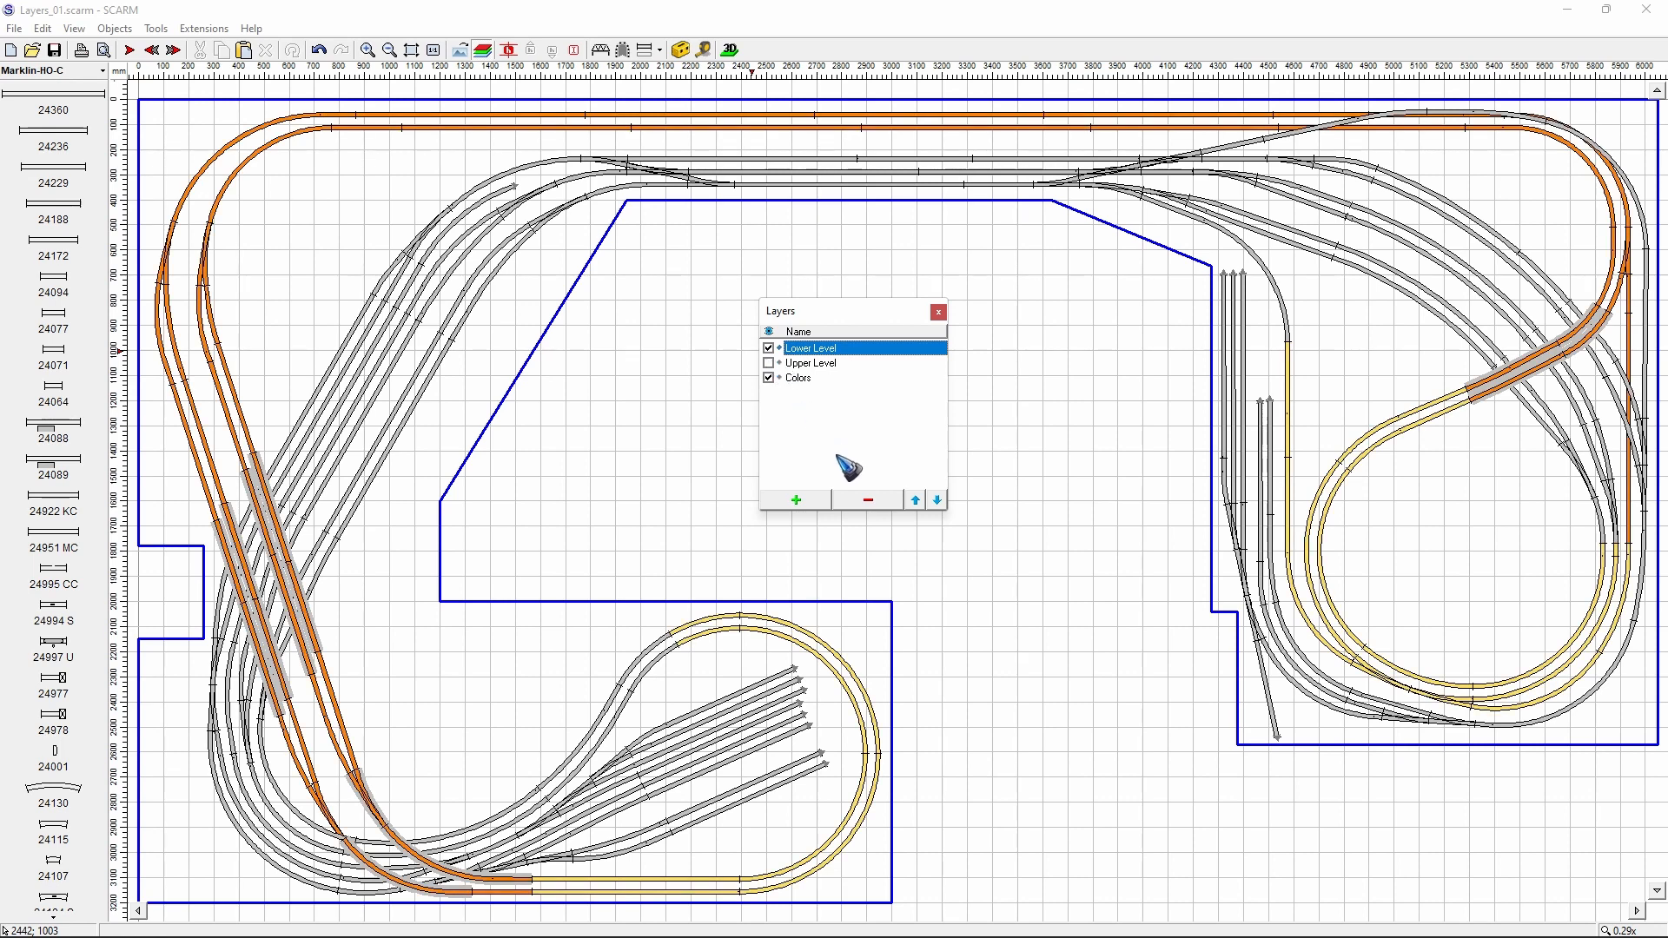